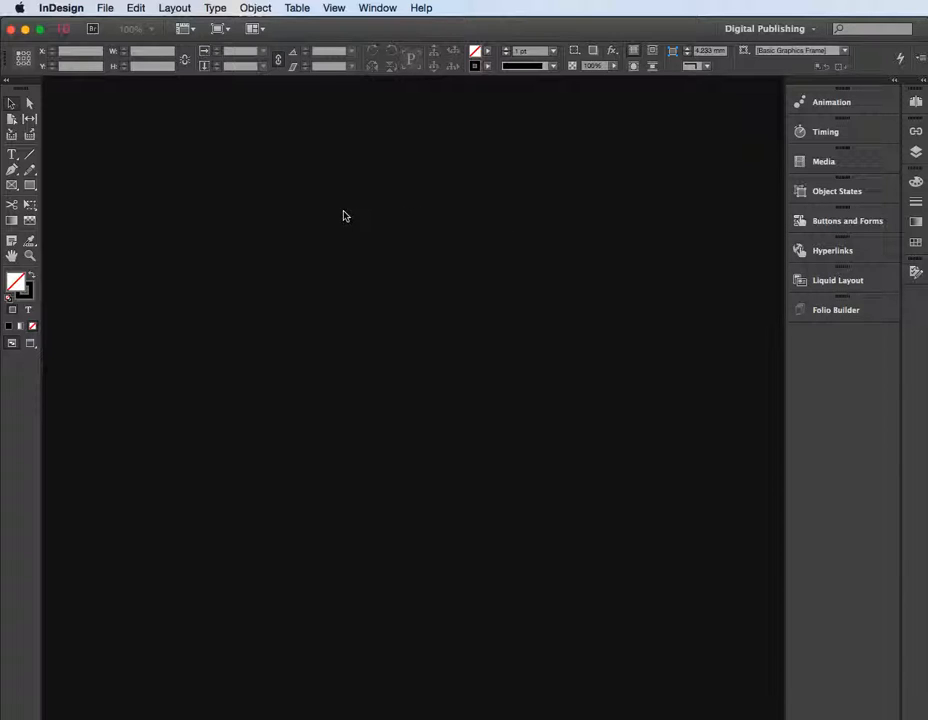
Create a new document with Digital Publishing intent at iPad page size and without a primary text frame
{"action": "left_click", "coordinate": [107, 12]}
{"action": "mouse_move", "coordinate": [120, 26]}
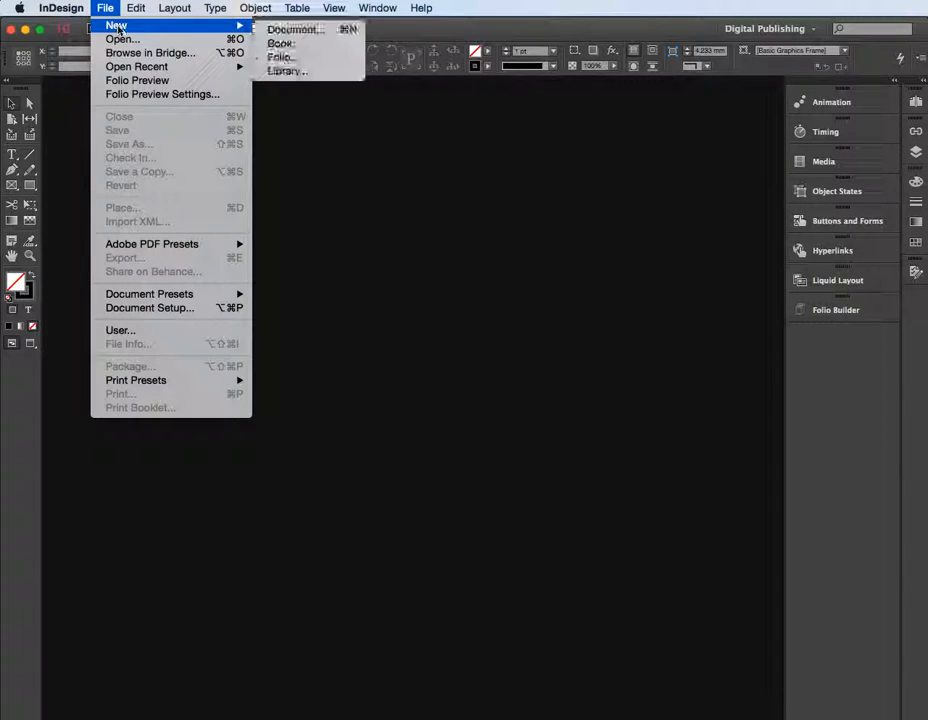
{"action": "left_click", "coordinate": [285, 31]}
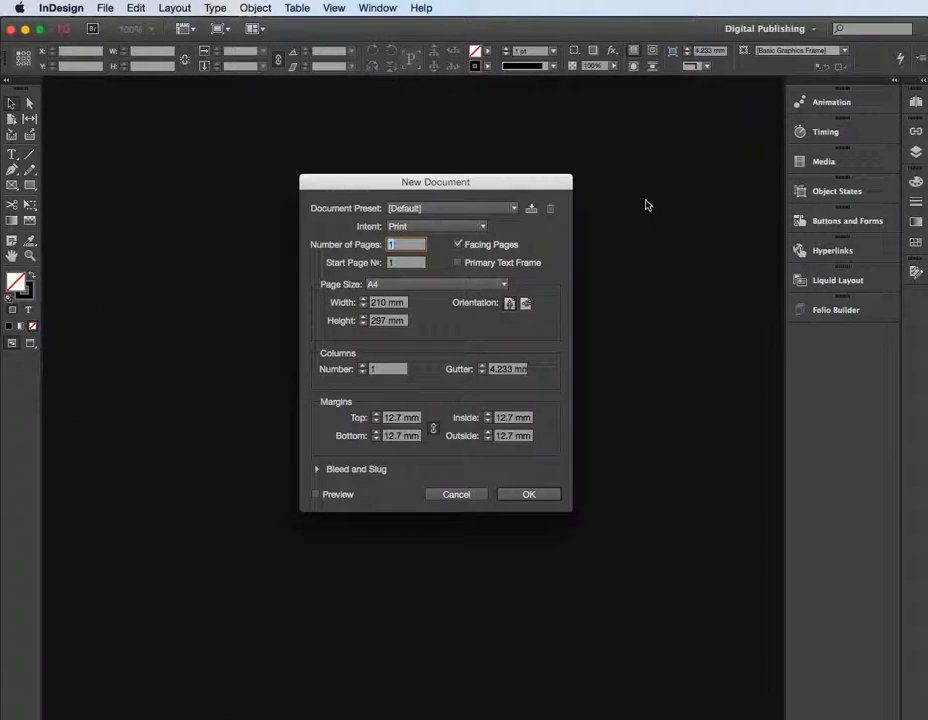
{"action": "left_click", "coordinate": [476, 228]}
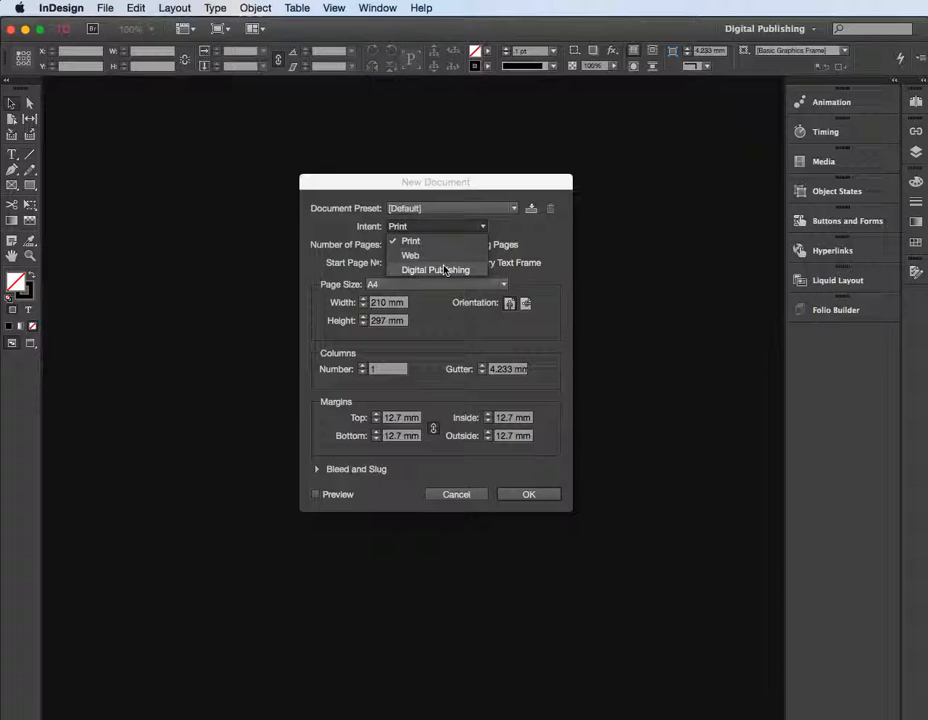
{"action": "left_click", "coordinate": [436, 270]}
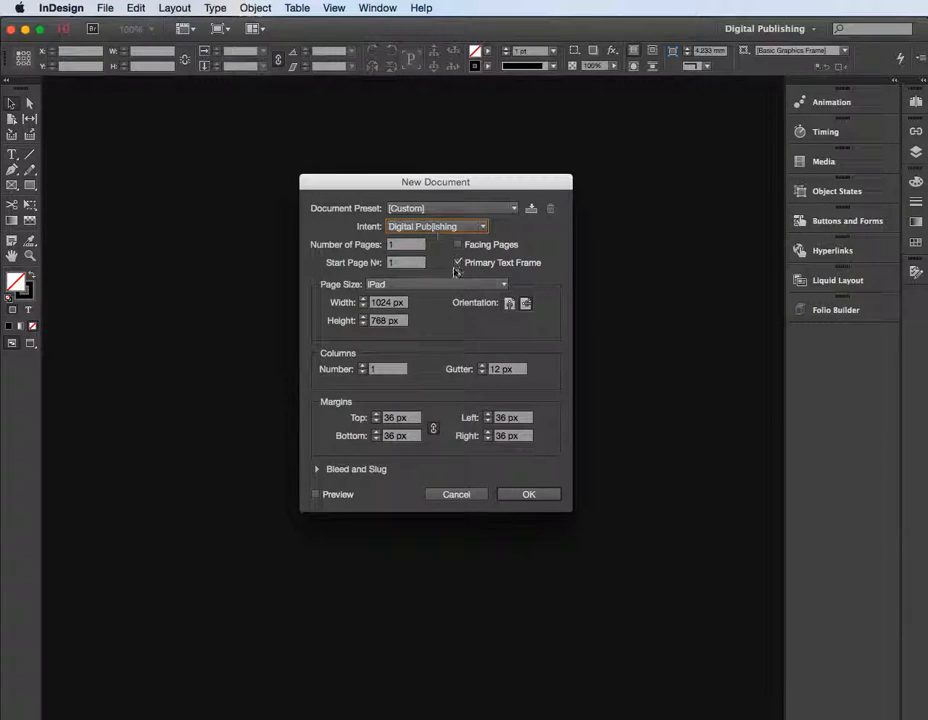
{"action": "left_click", "coordinate": [459, 263]}
{"action": "left_click", "coordinate": [535, 497]}
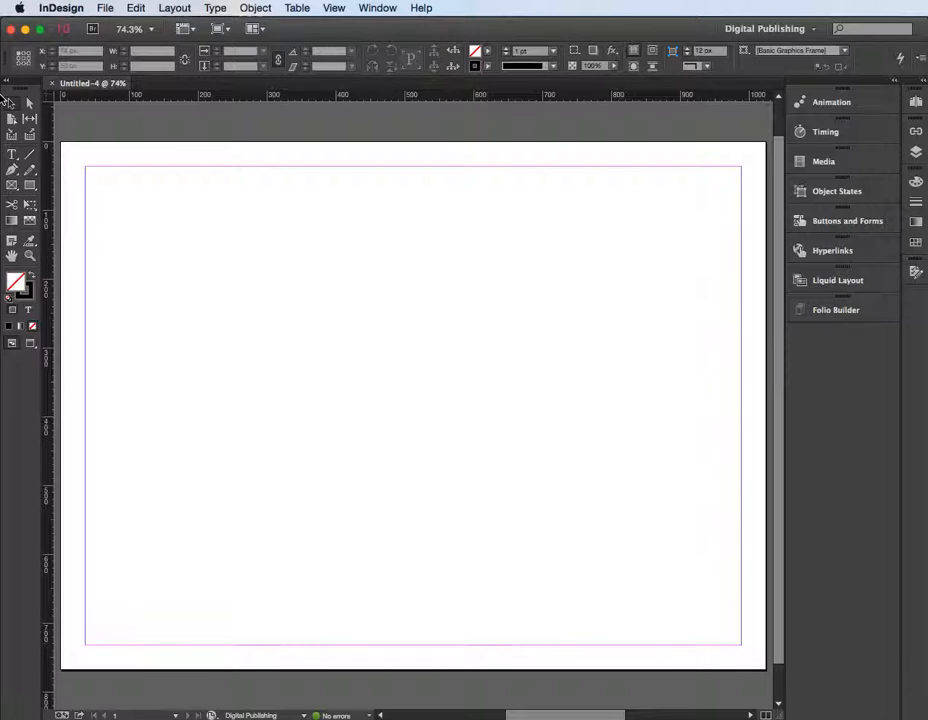
Draw a rectangle about 466 by 138 px in the upper part of the page and set its stroke to None
{"action": "left_click", "coordinate": [30, 186]}
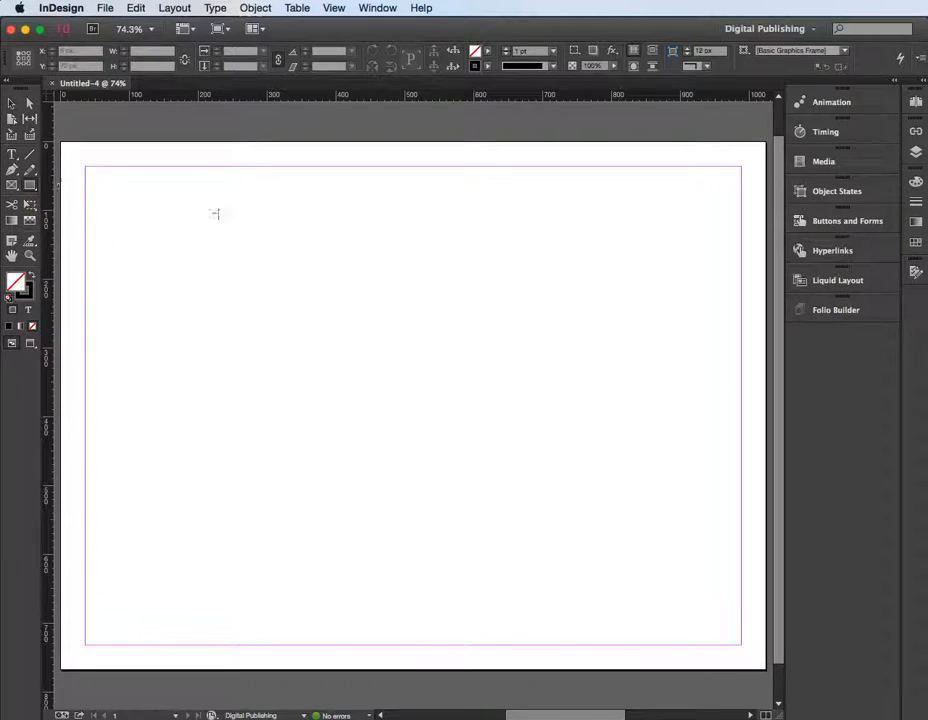
{"action": "mouse_move", "coordinate": [335, 256]}
{"action": "left_mouse_down"}
{"action": "mouse_move", "coordinate": [522, 343]}
{"action": "mouse_move", "coordinate": [655, 353]}
{"action": "left_mouse_up"}
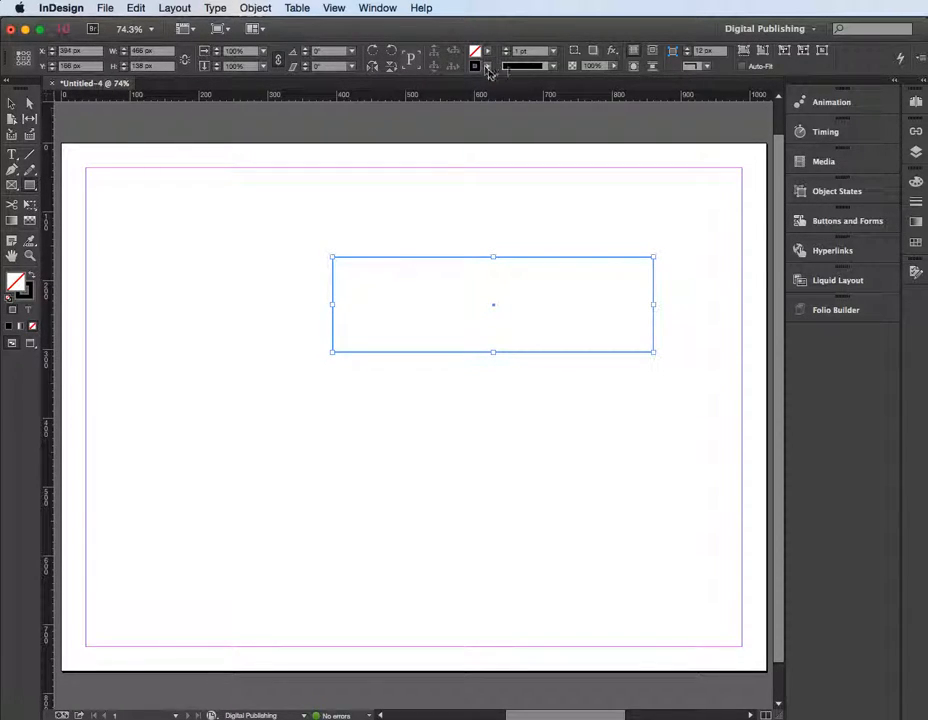
{"action": "left_click", "coordinate": [489, 67]}
{"action": "left_click", "coordinate": [380, 96]}
Fill the rectangle with RGB Green at a 13% tint
{"action": "left_click", "coordinate": [487, 50]}
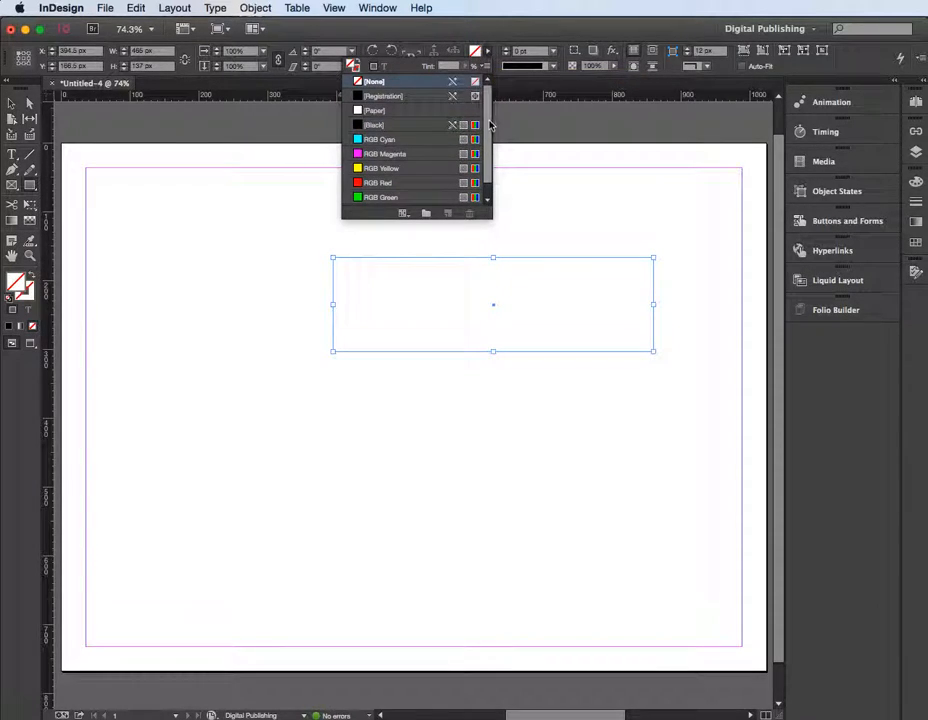
{"action": "scroll", "coordinate": [489, 127], "scroll_direction": "down", "scroll_amount": 1}
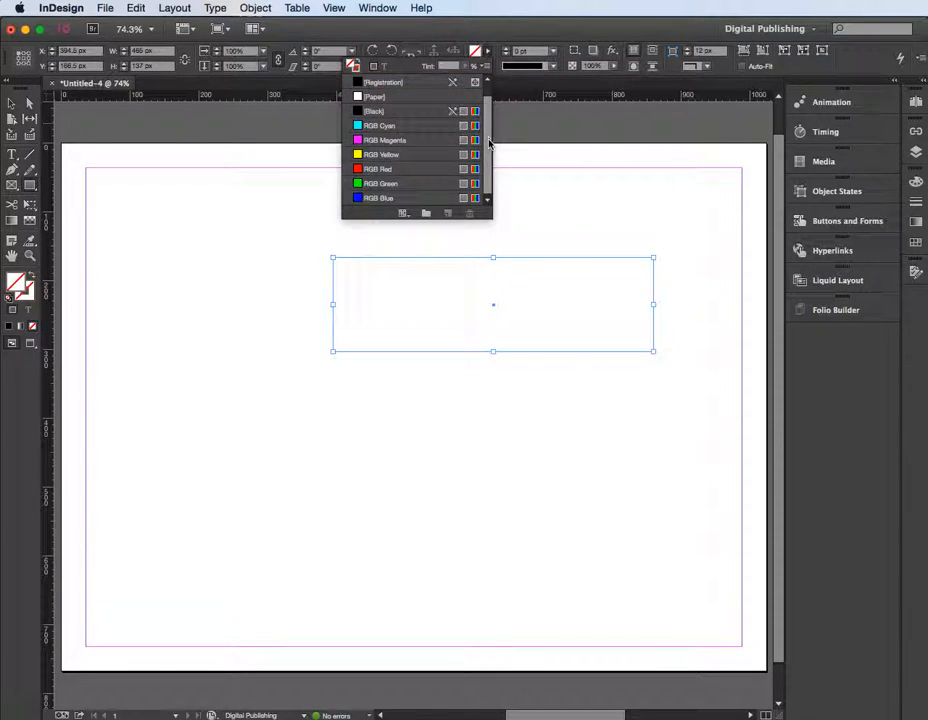
{"action": "left_click", "coordinate": [381, 187]}
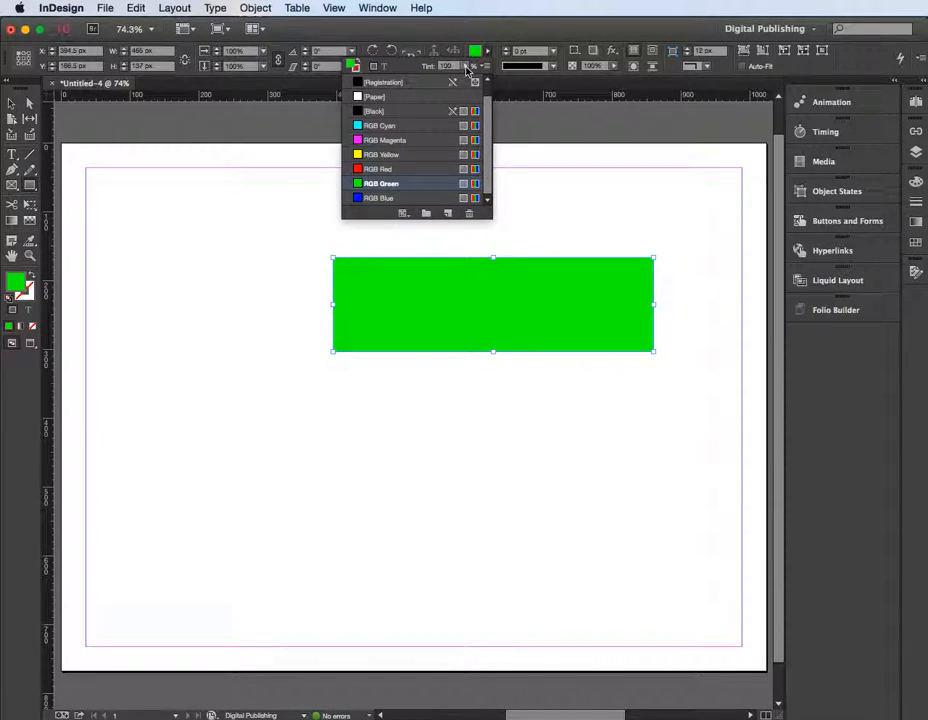
{"action": "left_click_drag", "start_coordinate": [466, 84], "coordinate": [405, 84]}
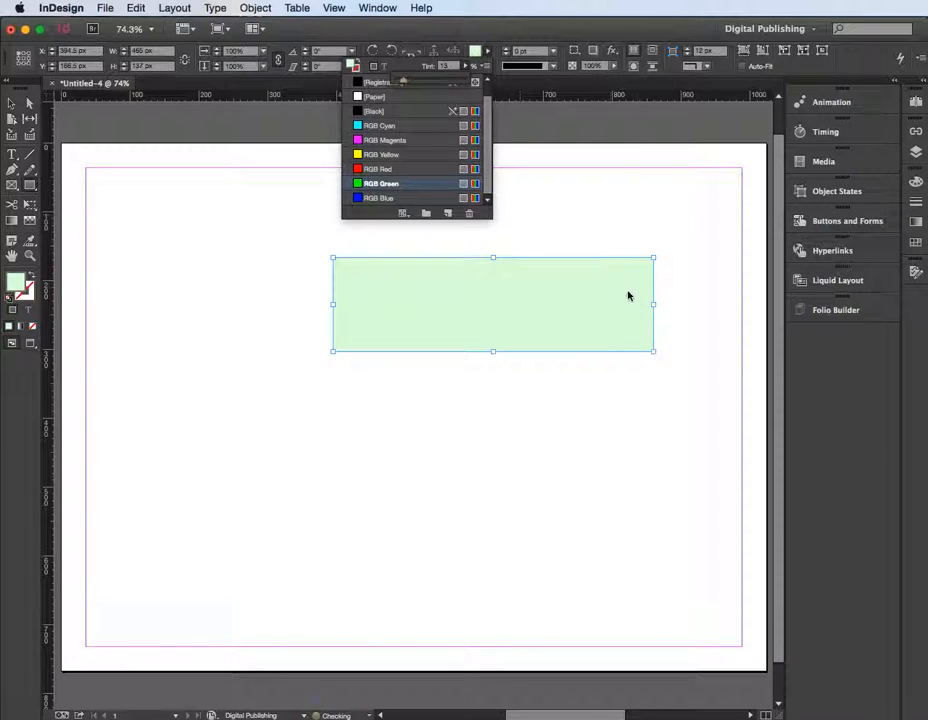
{"action": "left_click", "coordinate": [679, 296]}
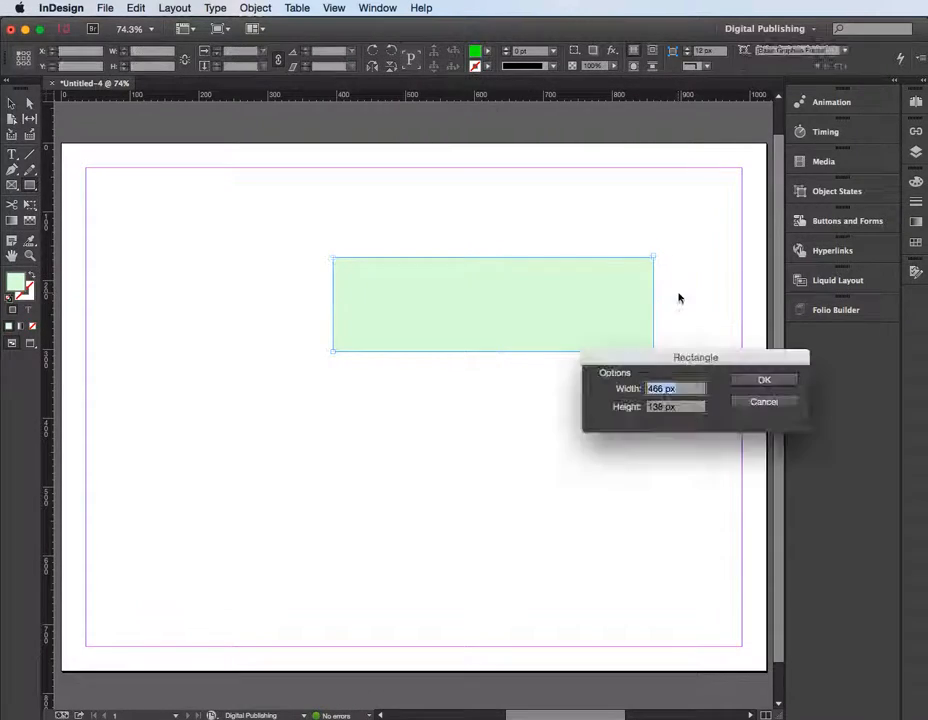
{"action": "left_click", "coordinate": [781, 403]}
Round all four corners of the green rectangle to about 36 px
{"action": "left_click", "coordinate": [447, 328]}
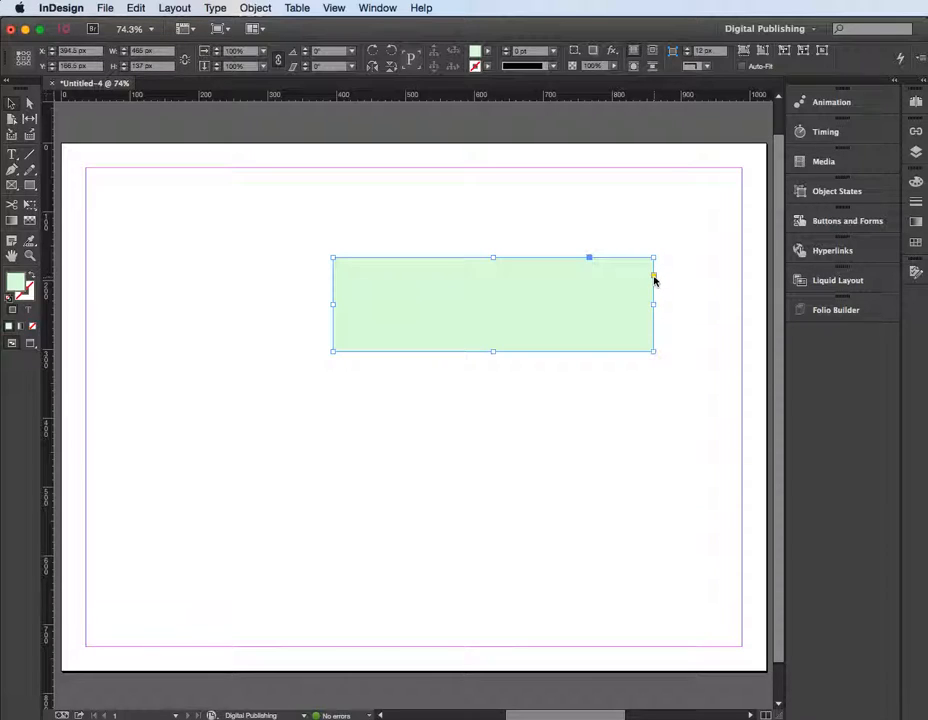
{"action": "left_click", "coordinate": [654, 276]}
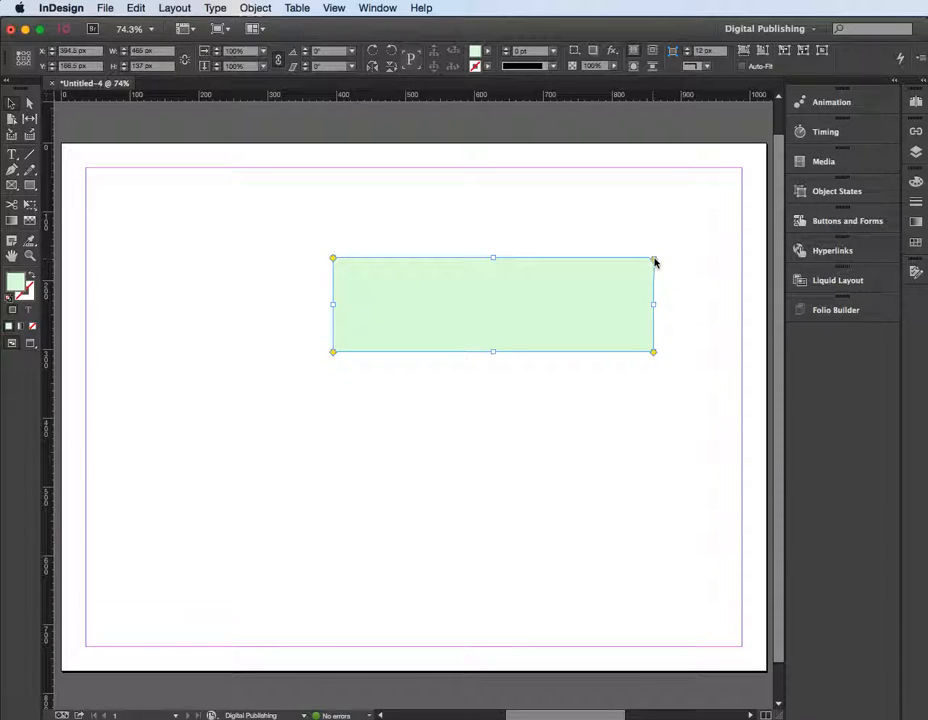
{"action": "left_click_drag", "start_coordinate": [654, 264], "coordinate": [627, 263]}
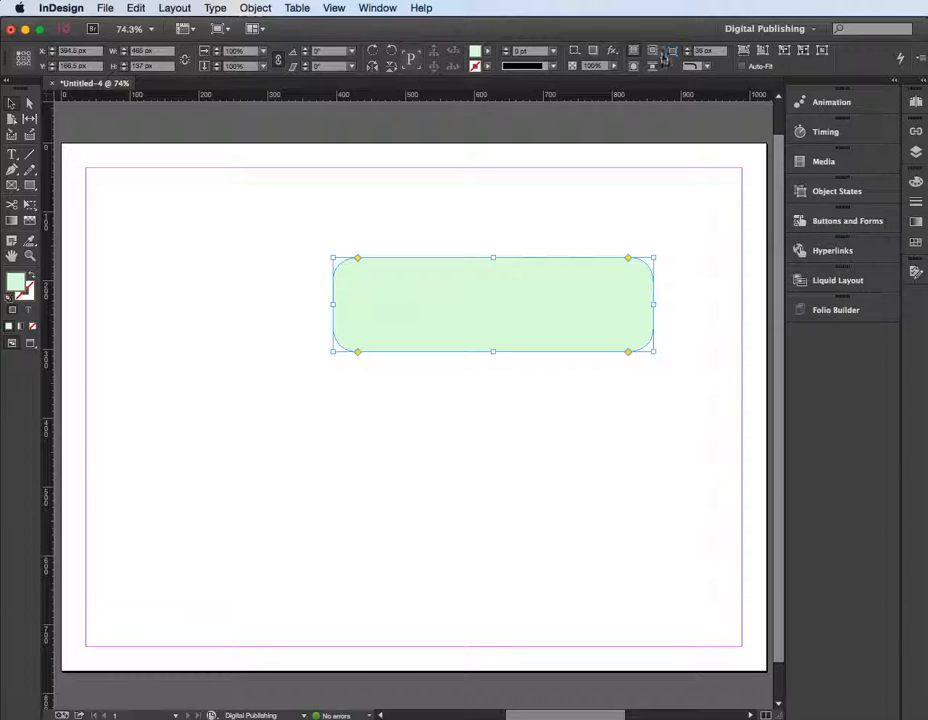
{"action": "left_click", "coordinate": [565, 242]}
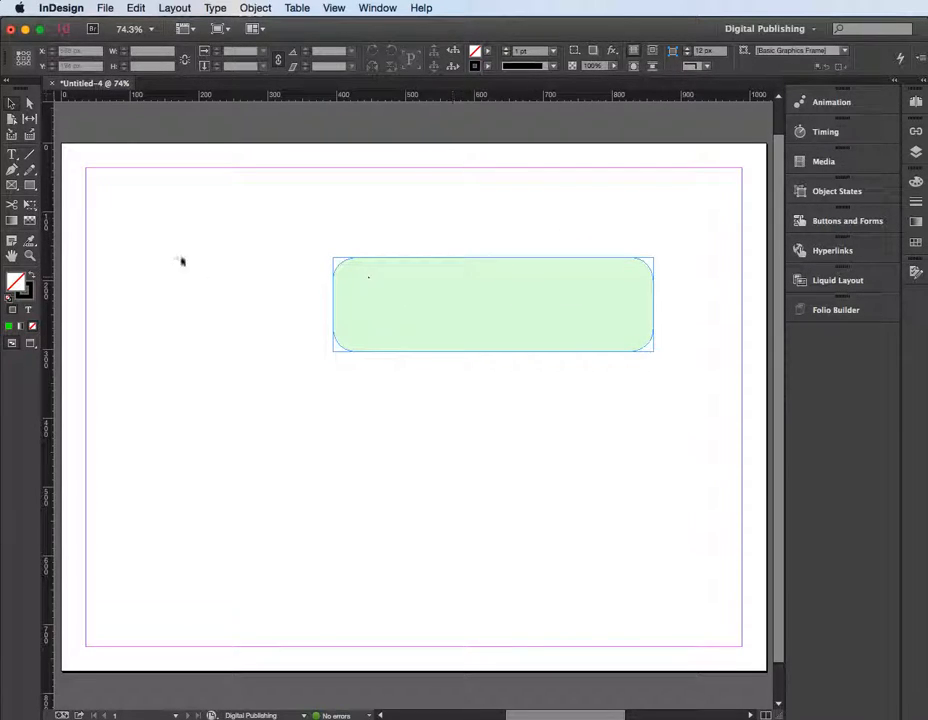
Add a text frame about 238 by 66 px below the green rectangle containing the word "Gallery"
{"action": "left_click", "coordinate": [13, 156]}
{"action": "left_click_drag", "start_coordinate": [345, 408], "coordinate": [509, 452]}
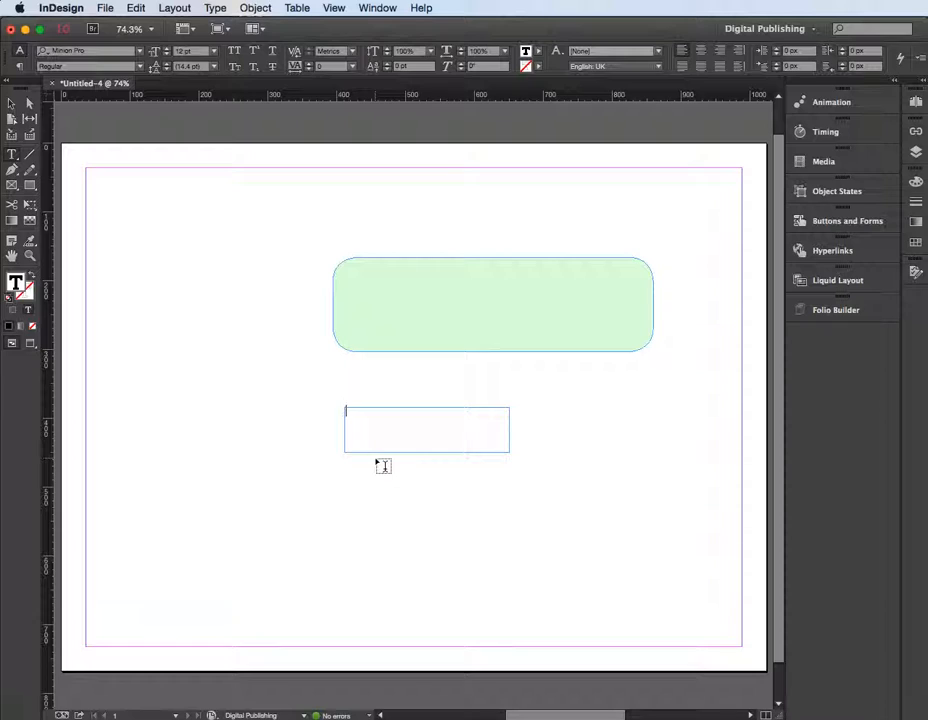
{"action": "type", "text": "gallery"}
{"action": "left_click", "coordinate": [349, 411]}
{"action": "key", "text": "BackSpace"}
{"action": "type", "text": "G"}
{"action": "key", "text": "Escape"}
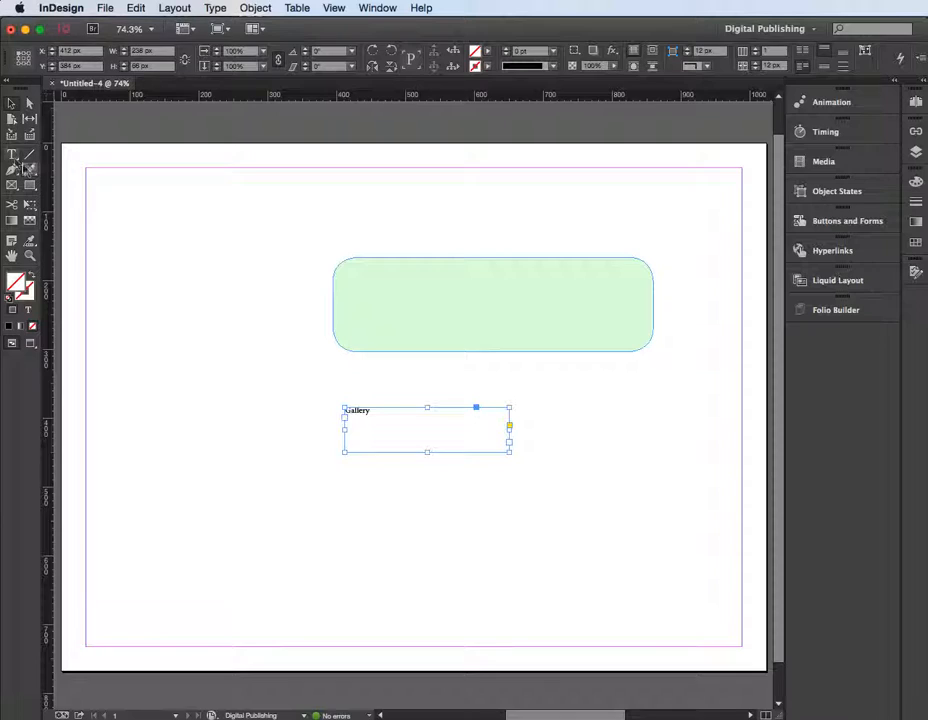
Increase the "Gallery" text's font size to 15 pt
{"action": "left_click", "coordinate": [12, 154]}
{"action": "double_click", "coordinate": [355, 410]}
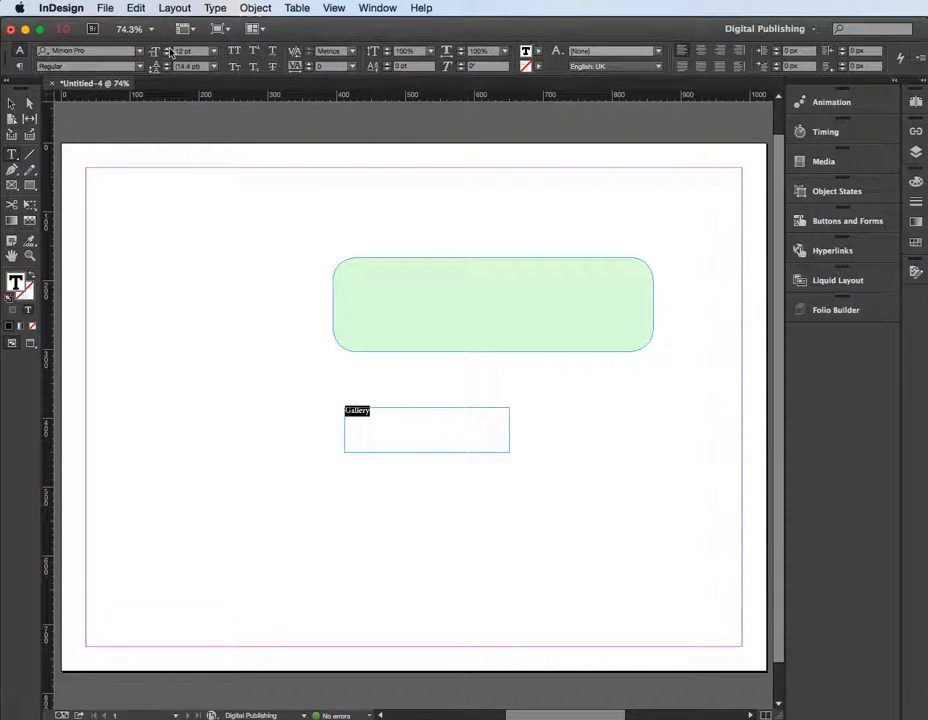
{"action": "left_click", "coordinate": [167, 47]}
{"action": "left_click", "coordinate": [168, 48]}
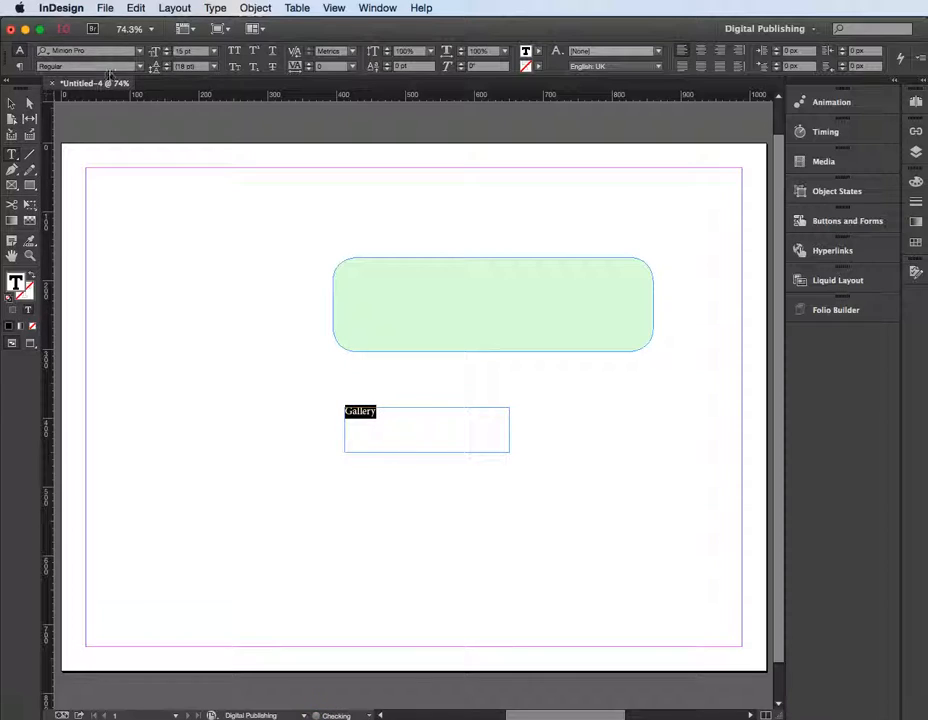
Fit the "Gallery" frame to its text, rotate it 90°, and move it onto the green rectangle's left end
{"action": "left_click", "coordinate": [11, 103]}
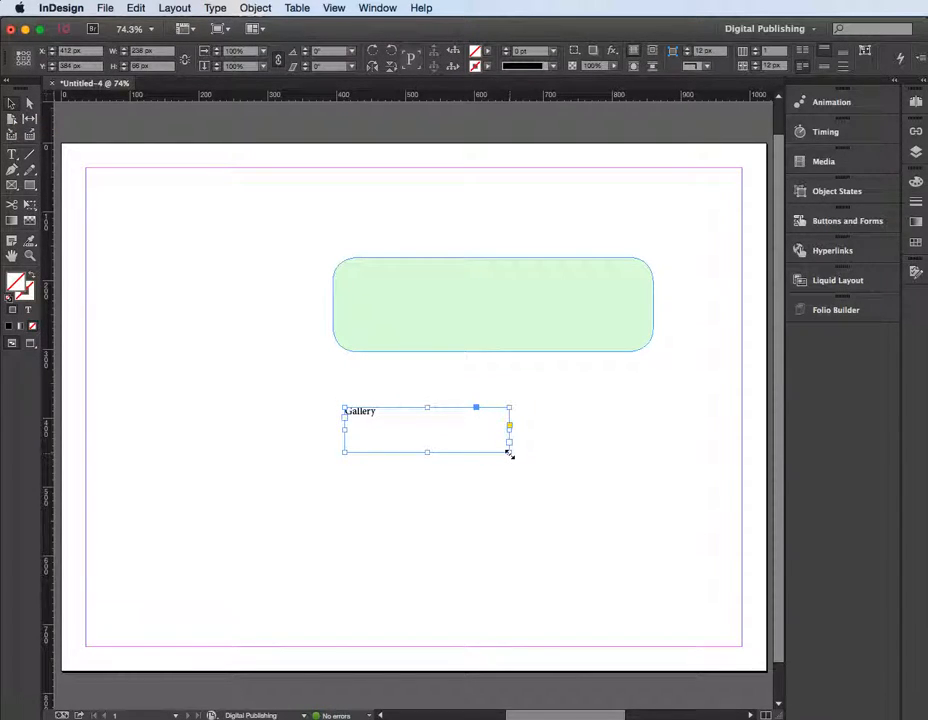
{"action": "double_click", "coordinate": [510, 453]}
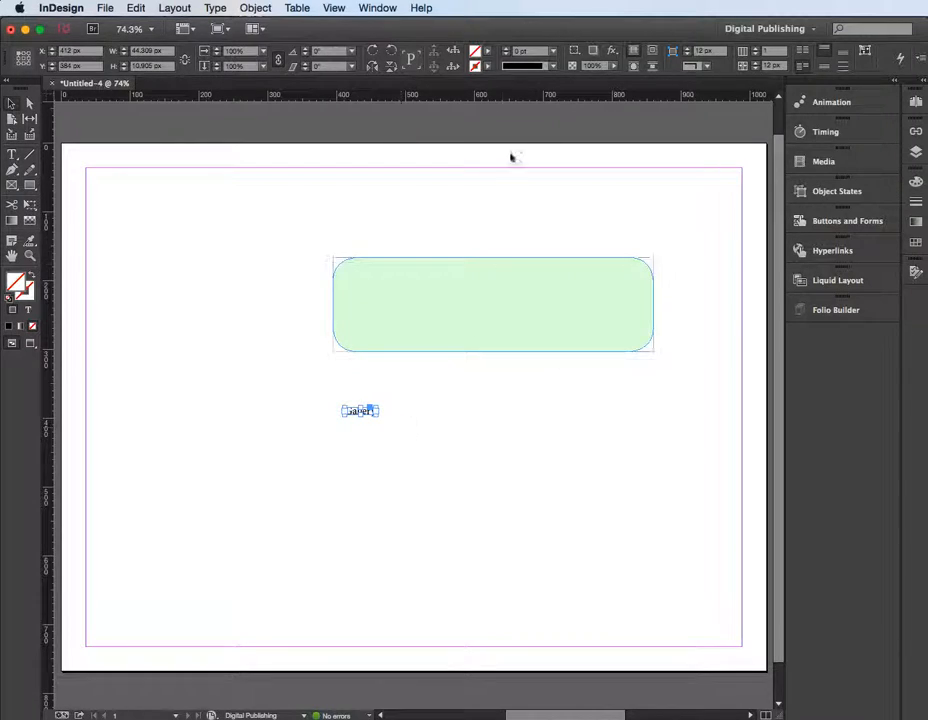
{"action": "left_click", "coordinate": [317, 52]}
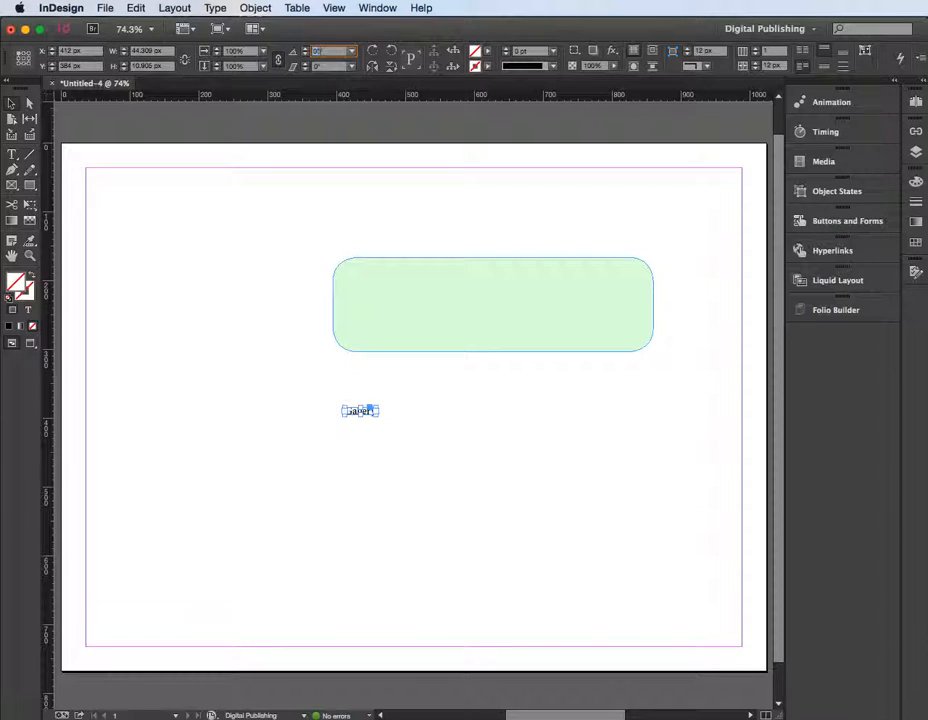
{"action": "key", "text": "Return"}
{"action": "left_click_drag", "start_coordinate": [348, 403], "coordinate": [377, 338]}
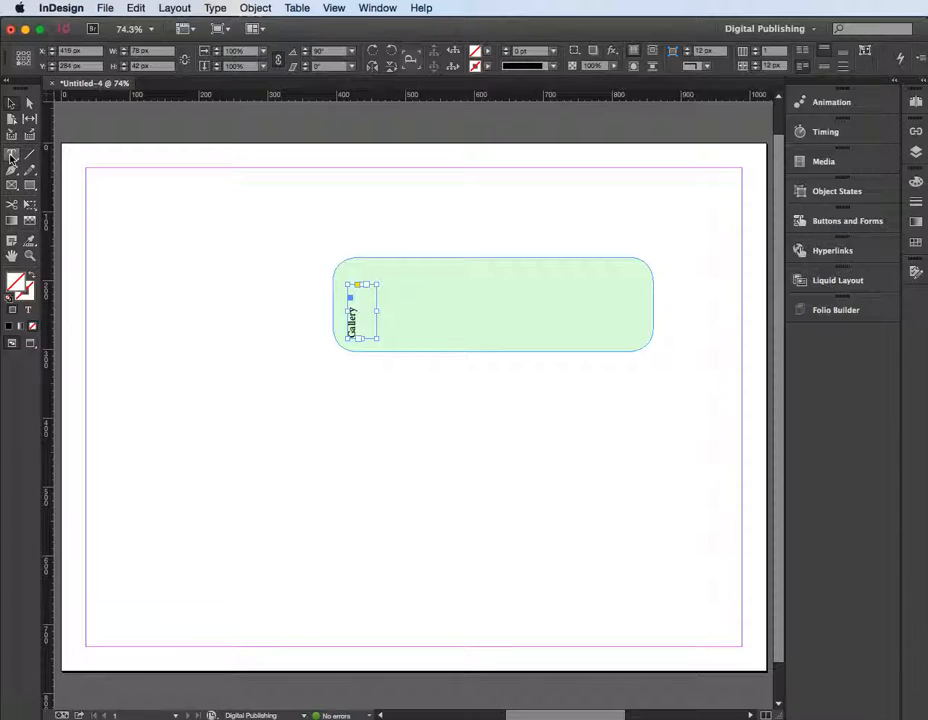
Increase the rotated "Gallery" text's font size to 28 pt
{"action": "left_click", "coordinate": [12, 154]}
{"action": "double_click", "coordinate": [352, 322]}
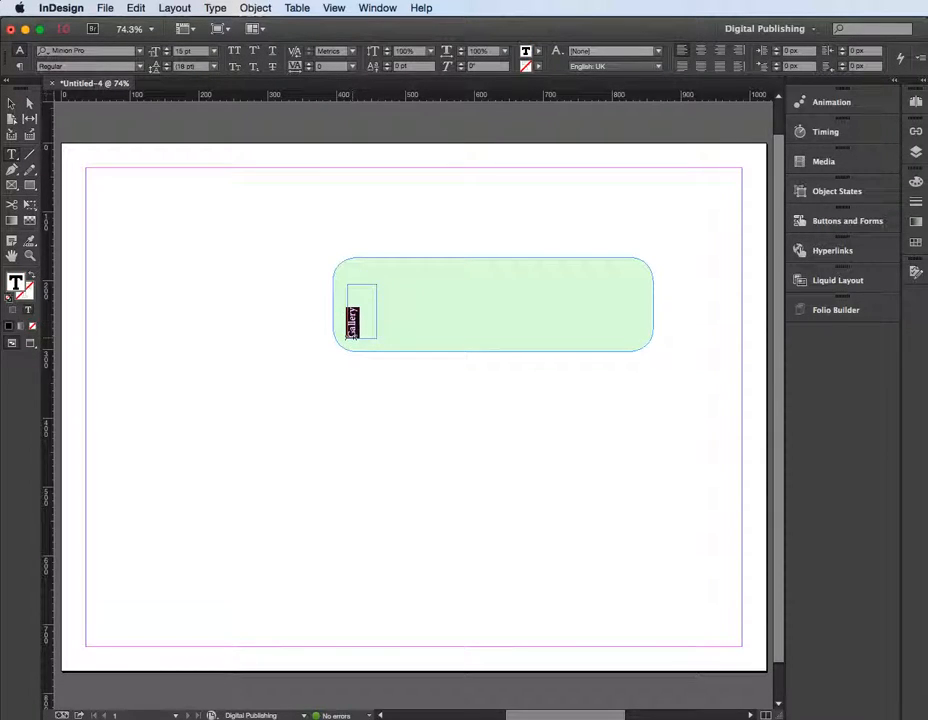
{"action": "left_click", "coordinate": [167, 49]}
{"action": "left_click", "coordinate": [167, 49]}
{"action": "left_click", "coordinate": [167, 49]}
{"action": "left_click", "coordinate": [167, 49]}
{"action": "left_click", "coordinate": [167, 49]}
{"action": "left_click", "coordinate": [167, 49]}
{"action": "left_click", "coordinate": [167, 49]}
{"action": "left_click", "coordinate": [167, 49]}
{"action": "left_click", "coordinate": [167, 49]}
{"action": "left_click", "coordinate": [167, 49]}
{"action": "left_click", "coordinate": [167, 49]}
{"action": "left_click", "coordinate": [167, 49]}
{"action": "left_click", "coordinate": [167, 49]}
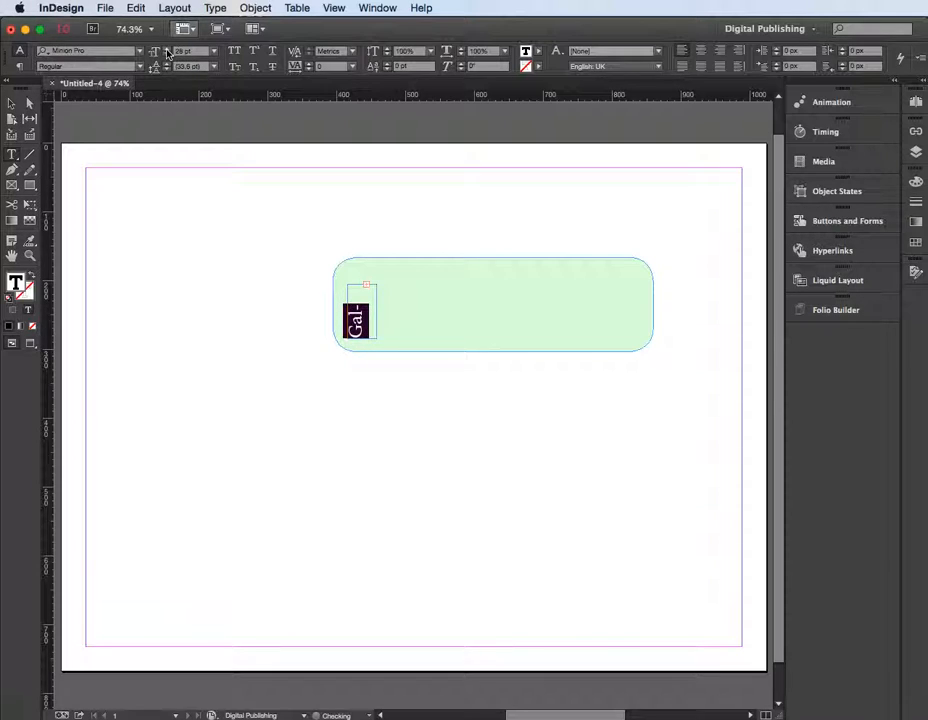
{"action": "key", "text": "Escape"}
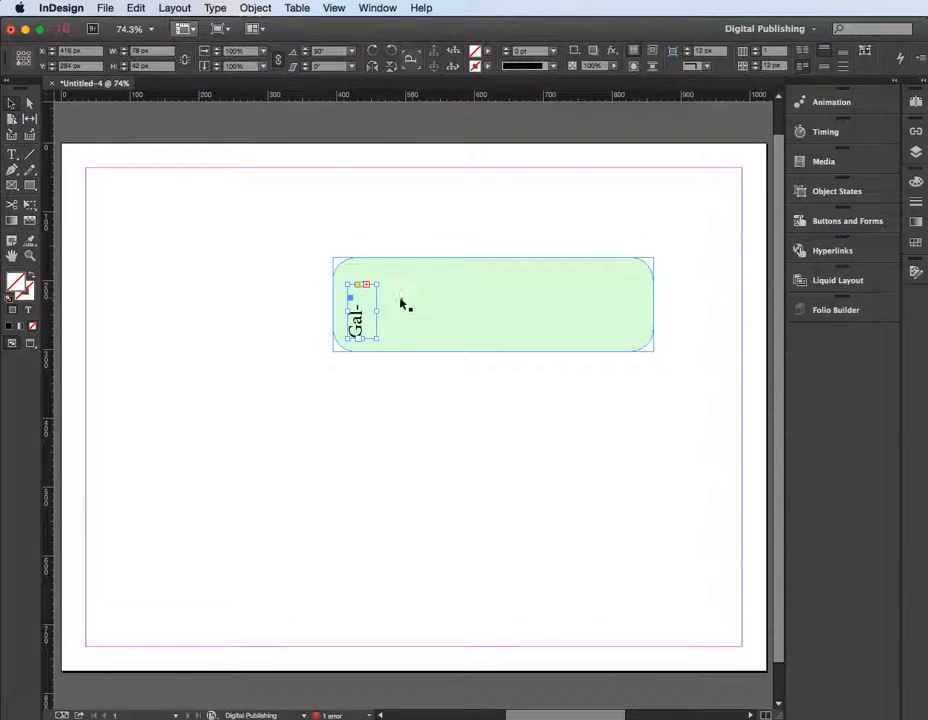
Enlarge and fit the "Gallery" frame so the whole word shows, and center it vertically near the green rectangle's left edge
{"action": "left_click_drag", "start_coordinate": [376, 284], "coordinate": [379, 269]}
{"action": "double_click", "coordinate": [379, 269]}
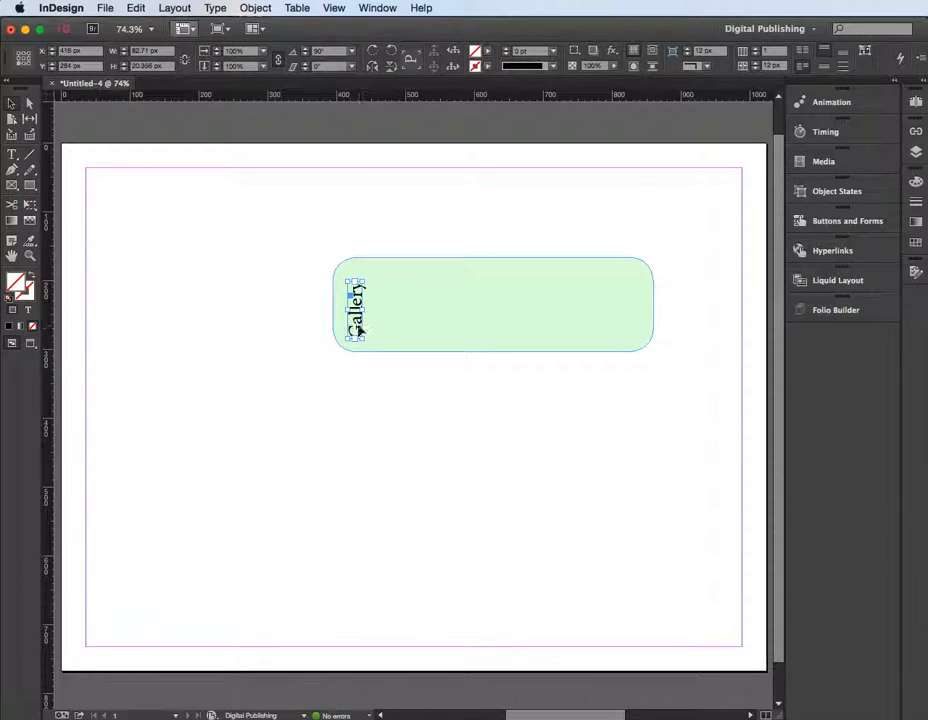
{"action": "mouse_move", "coordinate": [357, 328]}
{"action": "left_mouse_down"}
{"action": "mouse_move", "coordinate": [362, 318]}
{"action": "mouse_move", "coordinate": [353, 323]}
{"action": "left_mouse_up"}
{"action": "left_click", "coordinate": [373, 410]}
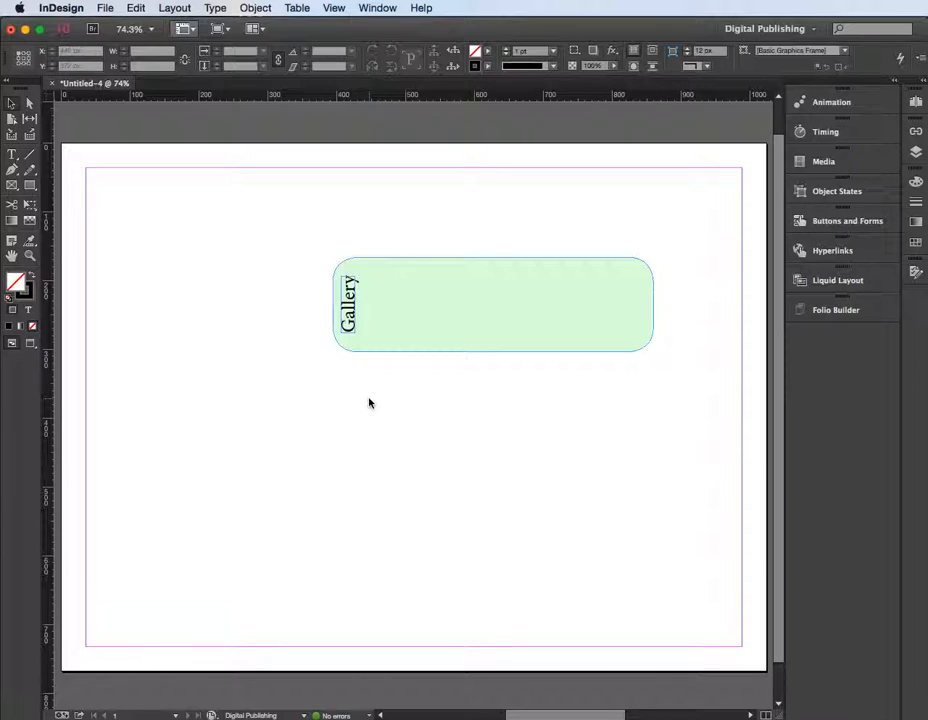
Load mardi gras.jpg, minions.jpg and monsters.jpg from the rides folder for placing
{"action": "left_click", "coordinate": [542, 277]}
{"action": "left_click", "coordinate": [101, 505]}
{"action": "key", "text": "super+d"}
{"action": "left_click_drag", "start_coordinate": [704, 66], "coordinate": [468, 64]}
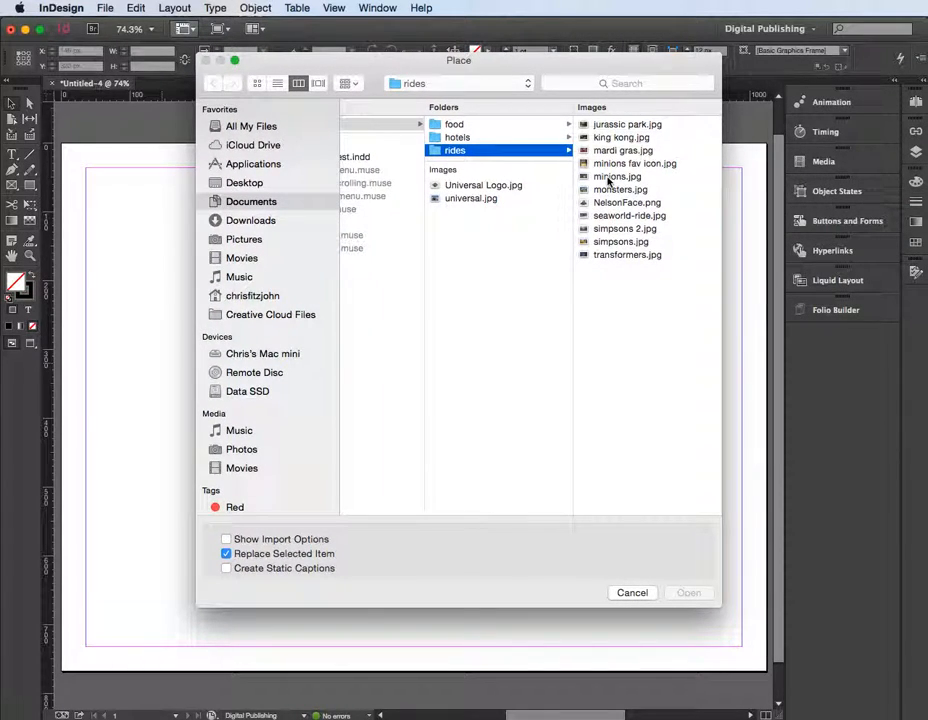
{"action": "left_click", "coordinate": [608, 177]}
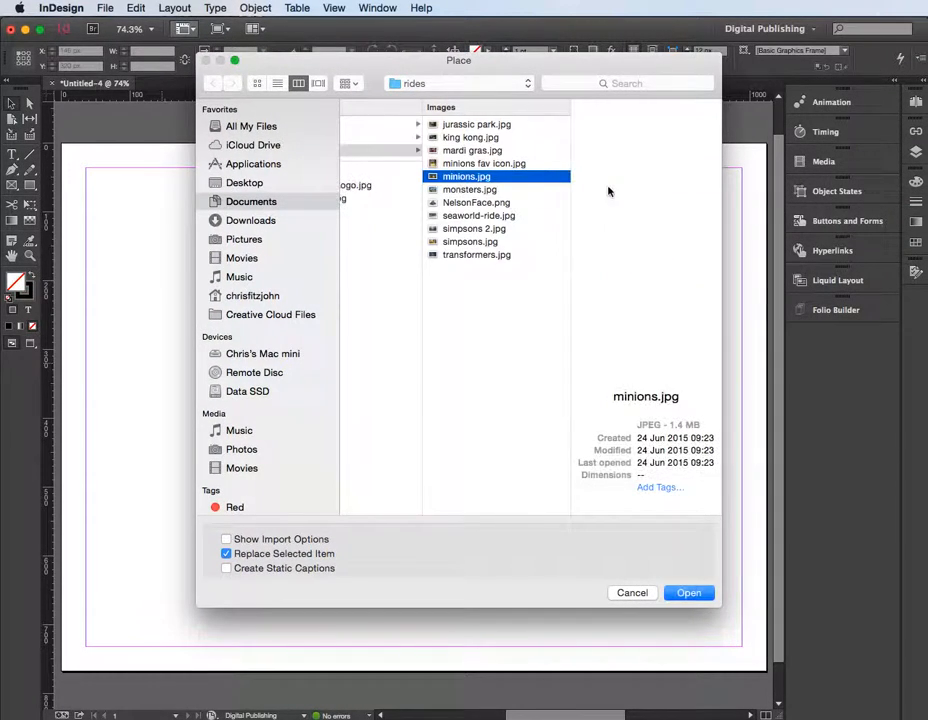
{"action": "left_click", "coordinate": [474, 190], "text": "shift"}
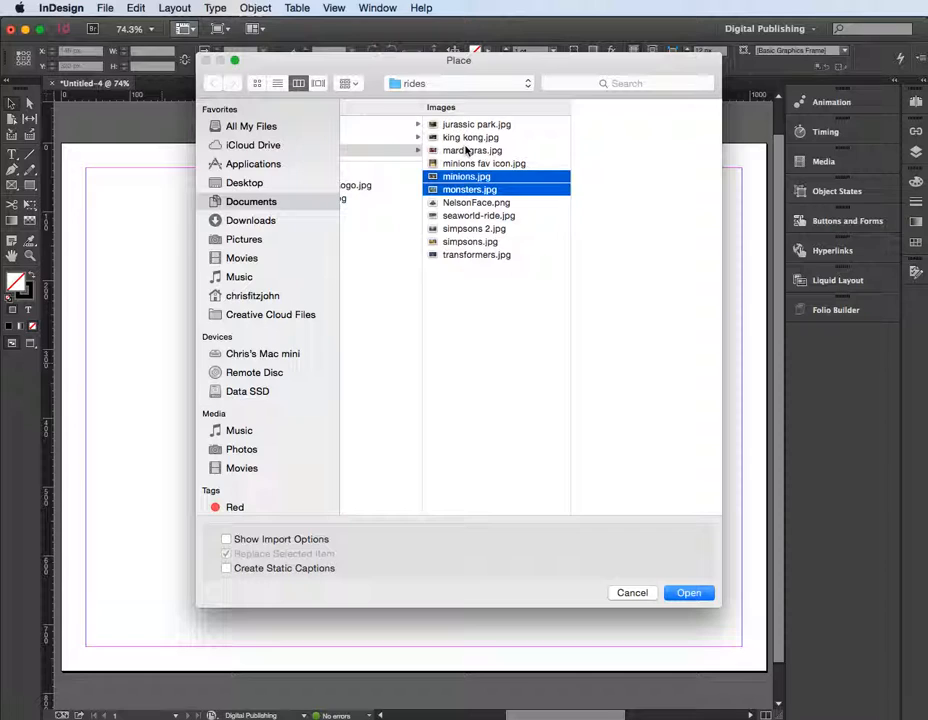
{"action": "left_click", "coordinate": [466, 150], "text": "super"}
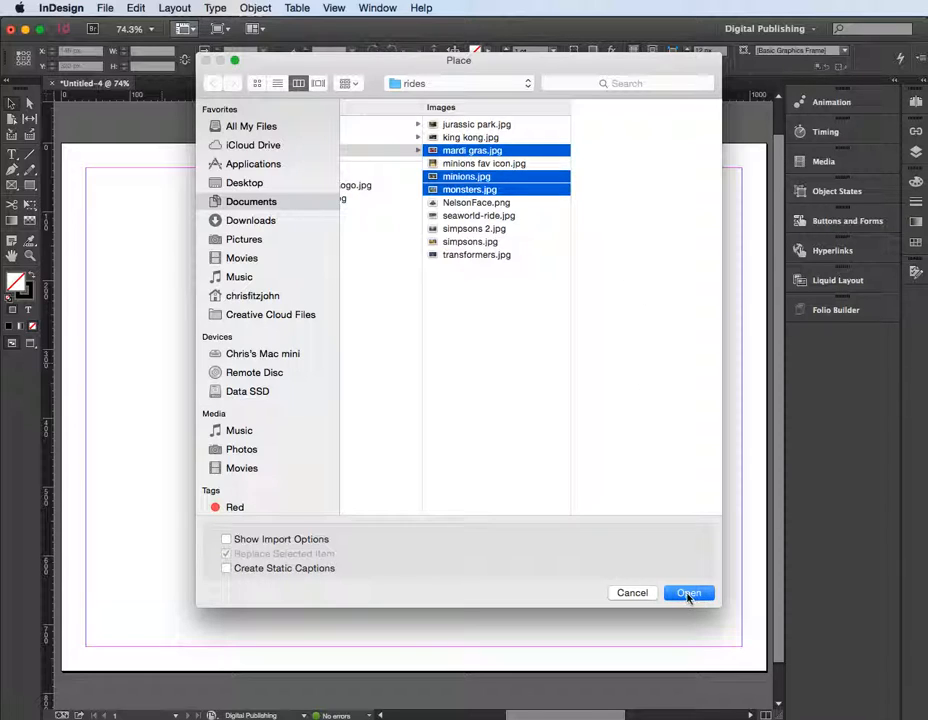
{"action": "left_click", "coordinate": [689, 593]}
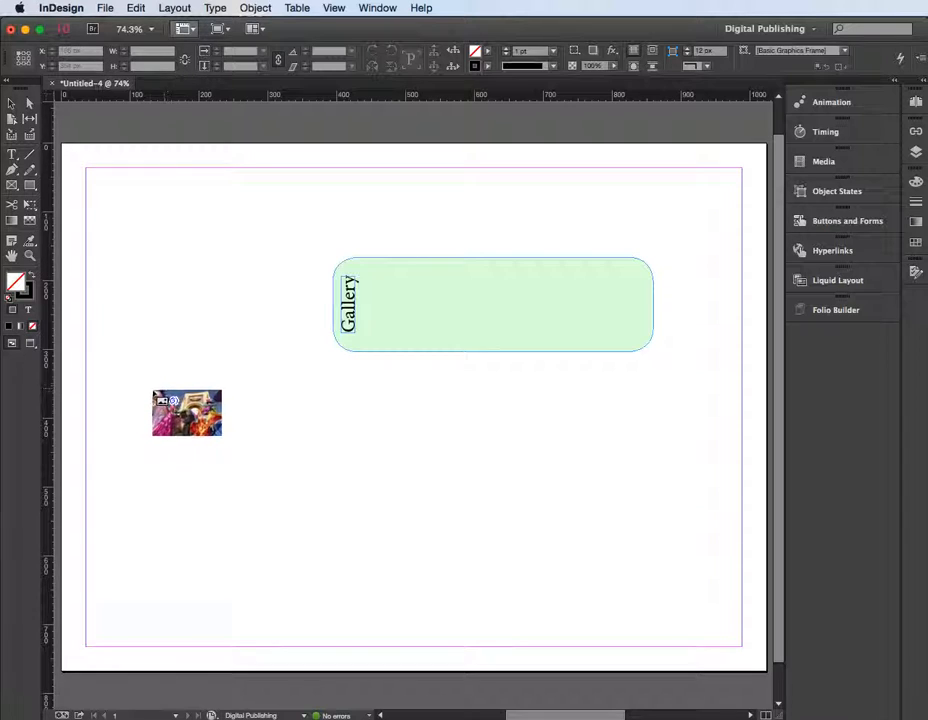
Place the three loaded images as a row of three equal frames, about 350 px wide and 102 px high overall, below the green panel
{"action": "left_click", "coordinate": [149, 404]}
{"action": "left_click_drag", "start_coordinate": [149, 404], "coordinate": [200, 463]}
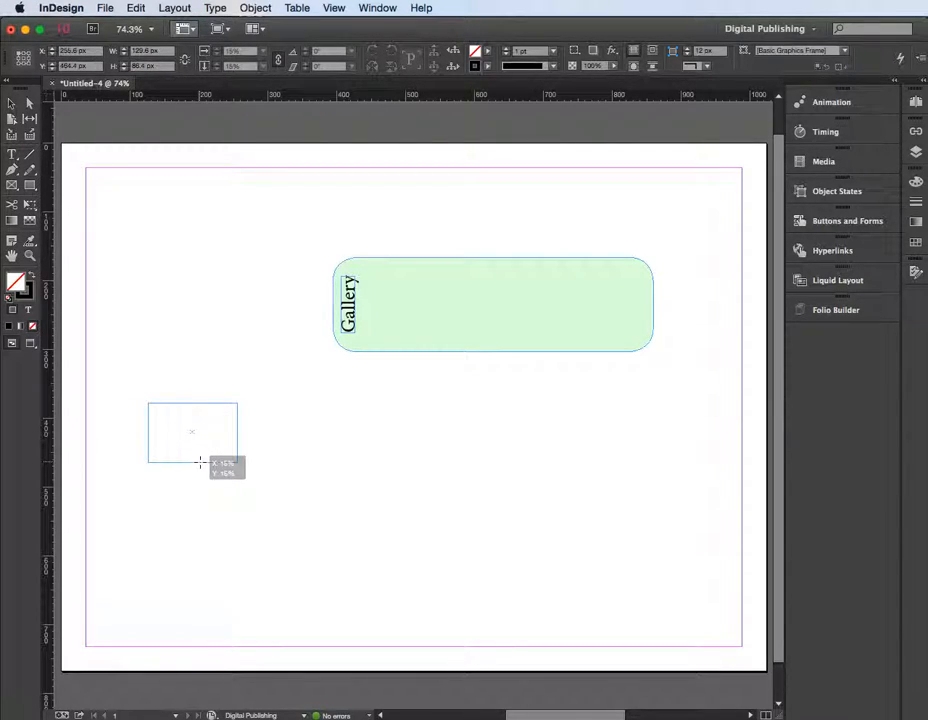
{"action": "key", "text": "Right"}
{"action": "left_click_drag", "start_coordinate": [200, 463], "coordinate": [377, 472]}
{"action": "key", "text": "Right"}
{"action": "left_click_drag", "start_coordinate": [378, 474], "coordinate": [385, 474]}
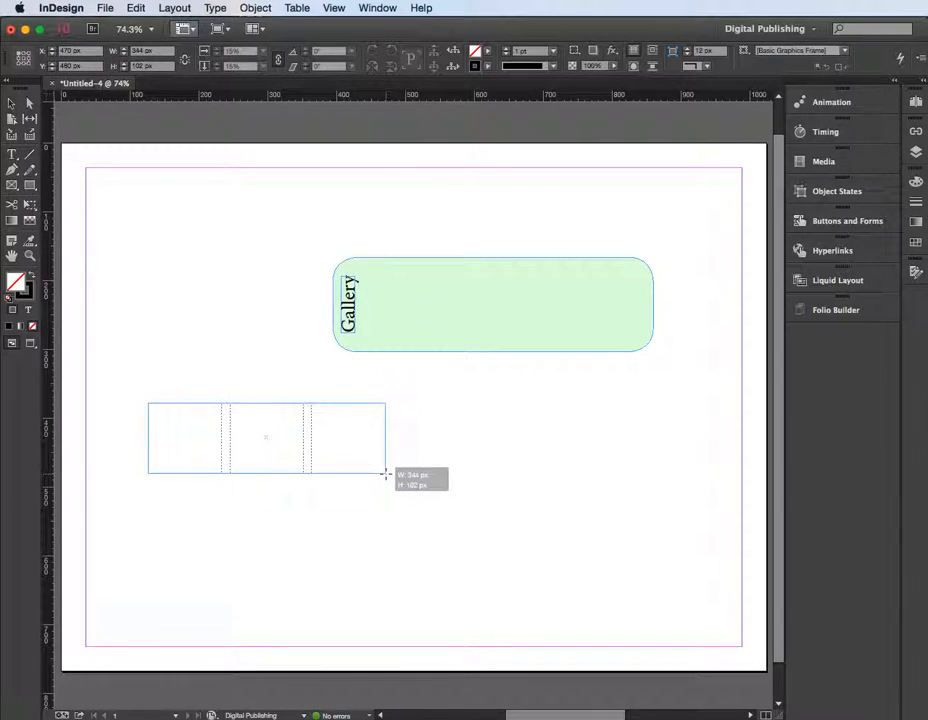
{"action": "left_click_drag", "start_coordinate": [385, 474], "coordinate": [390, 475]}
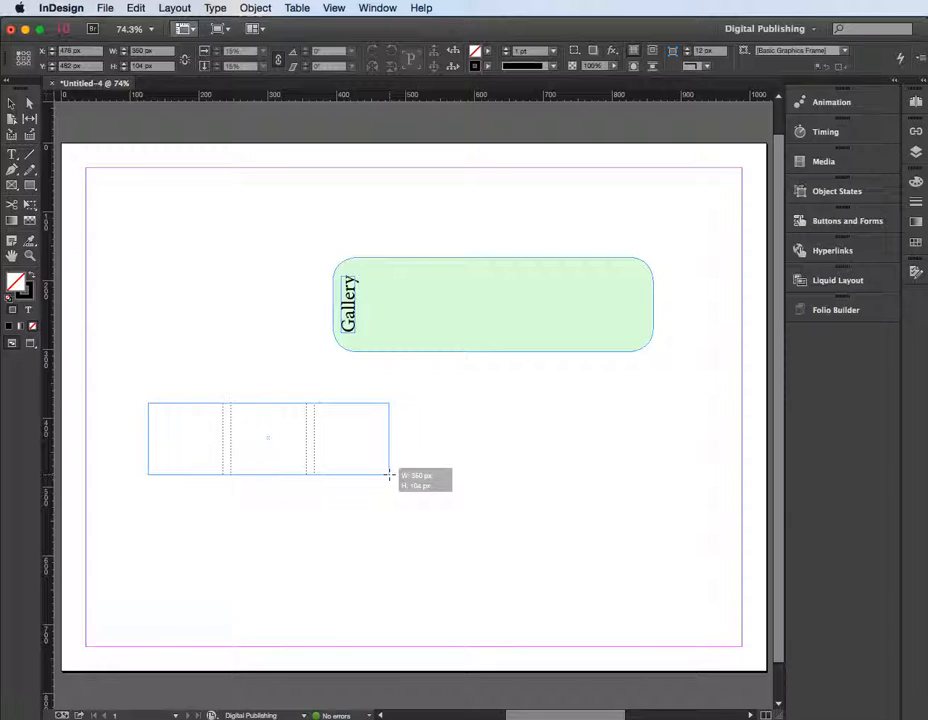
{"action": "left_click_drag", "start_coordinate": [390, 475], "coordinate": [389, 475]}
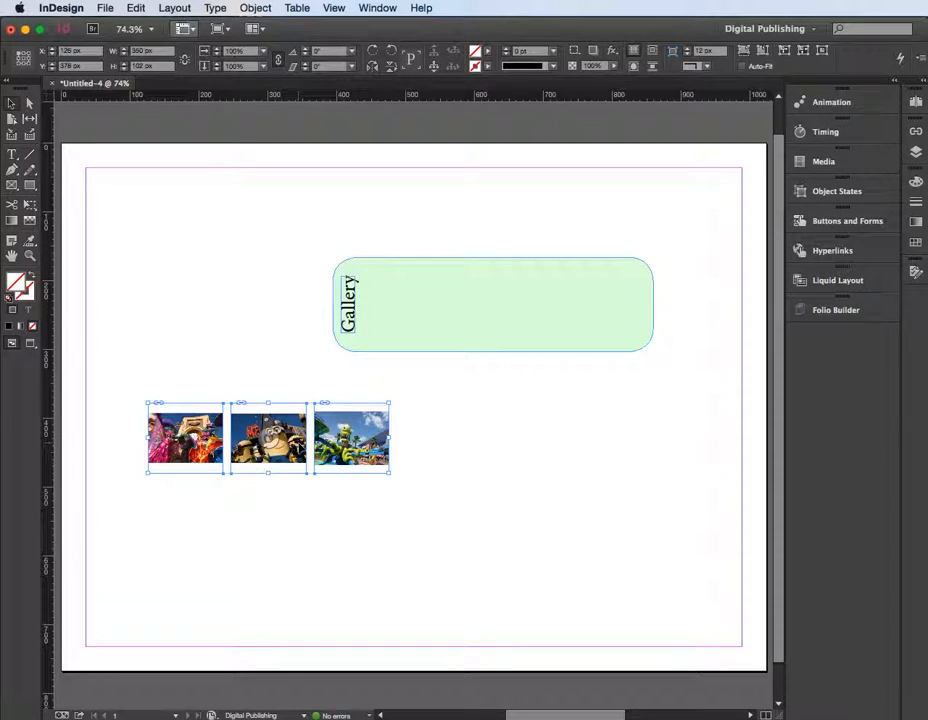
Make the three ride images fill their frames proportionally
{"action": "right_click", "coordinate": [286, 437]}
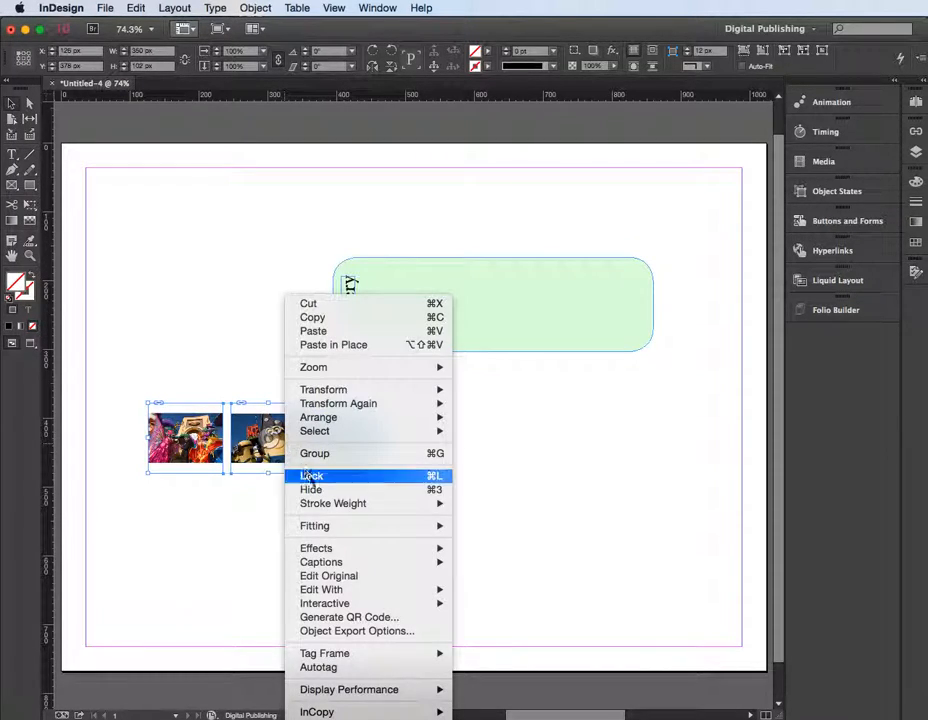
{"action": "mouse_move", "coordinate": [327, 532]}
{"action": "left_click", "coordinate": [478, 526]}
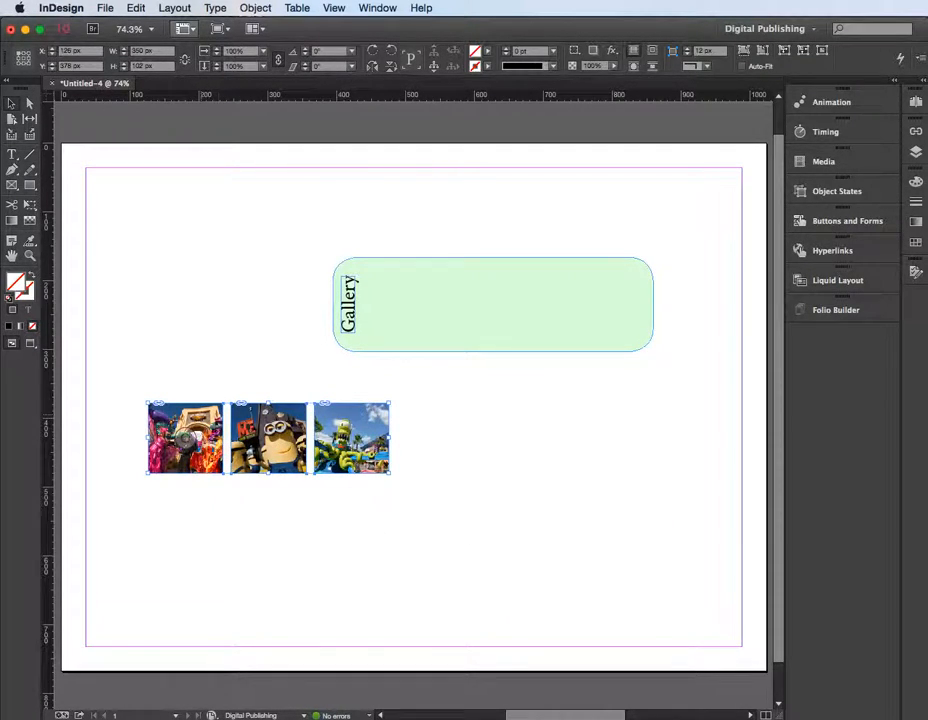
Move the image row onto the green panel beside the "Gallery" text and enlarge it to about 376 px wide
{"action": "left_click_drag", "start_coordinate": [203, 425], "coordinate": [434, 294]}
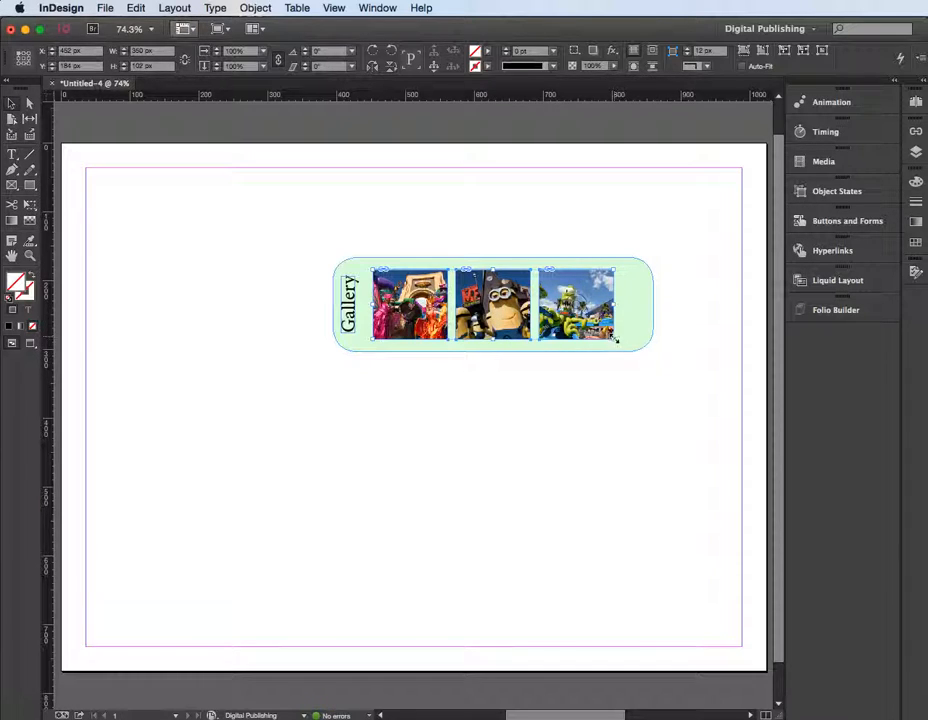
{"action": "left_click_drag", "start_coordinate": [614, 340], "coordinate": [632, 345]}
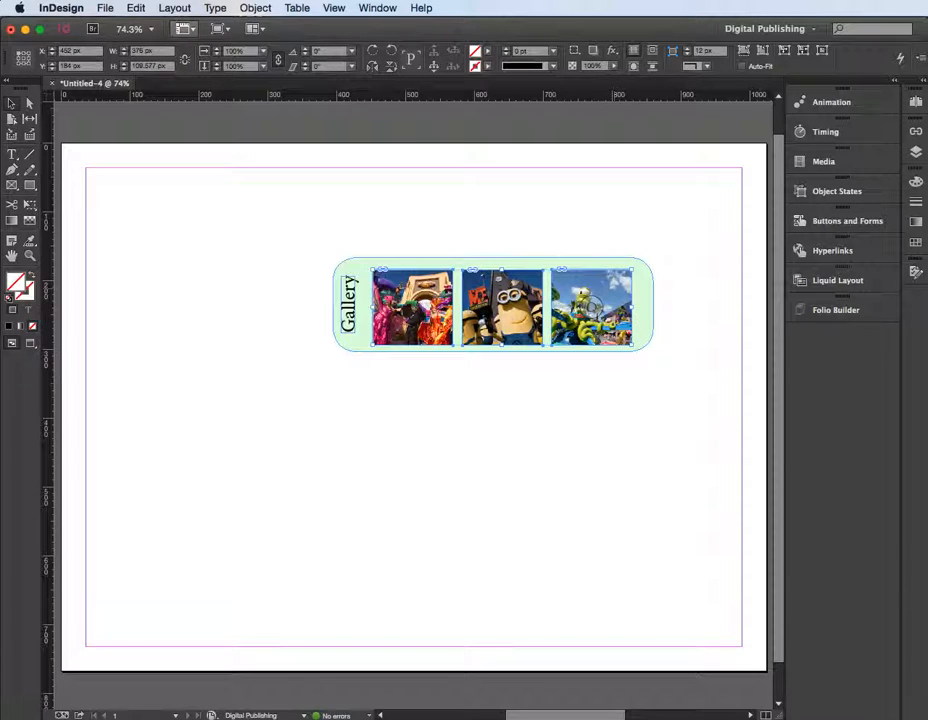
Nudge the image row into place, vertically centered within the green panel and close to the "Gallery" text
{"action": "left_click_drag", "start_coordinate": [530, 297], "coordinate": [529, 297]}
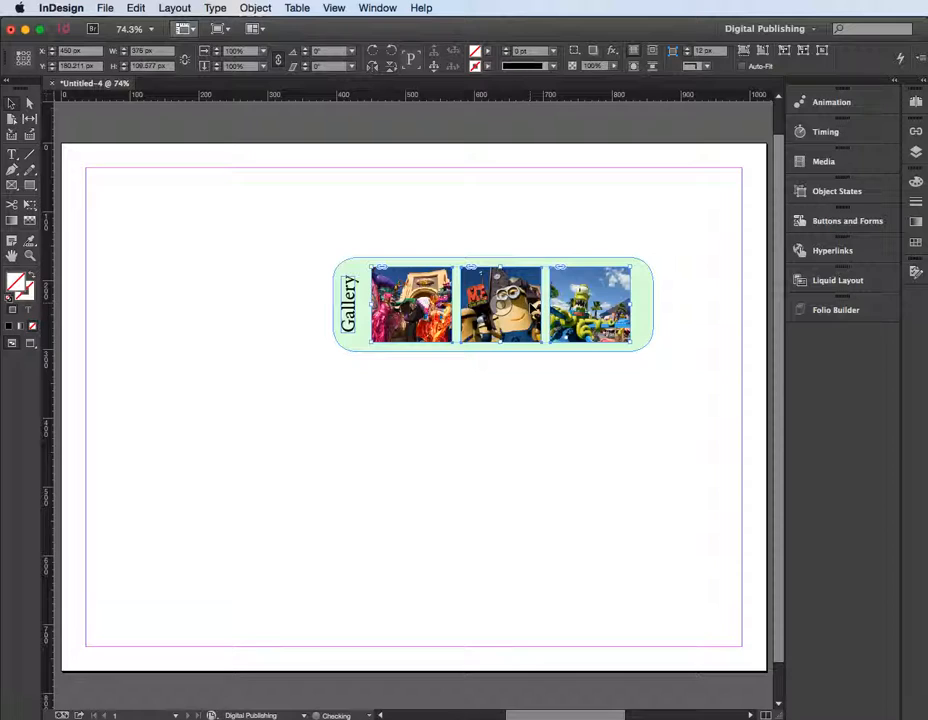
{"action": "key", "text": "Left"}
{"action": "key", "text": "Left"}
{"action": "key", "text": "Left"}
{"action": "key", "text": "Left"}
{"action": "key", "text": "Left"}
{"action": "key", "text": "Left"}
{"action": "key", "text": "Left"}
{"action": "key", "text": "Down"}
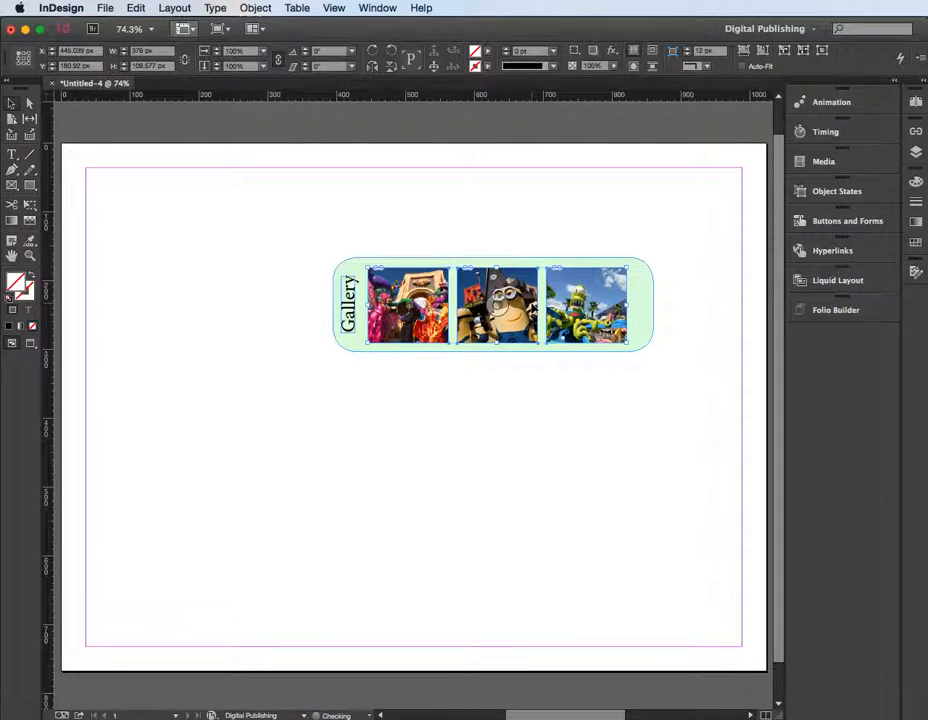
{"action": "key", "text": "Left"}
{"action": "key", "text": "Down"}
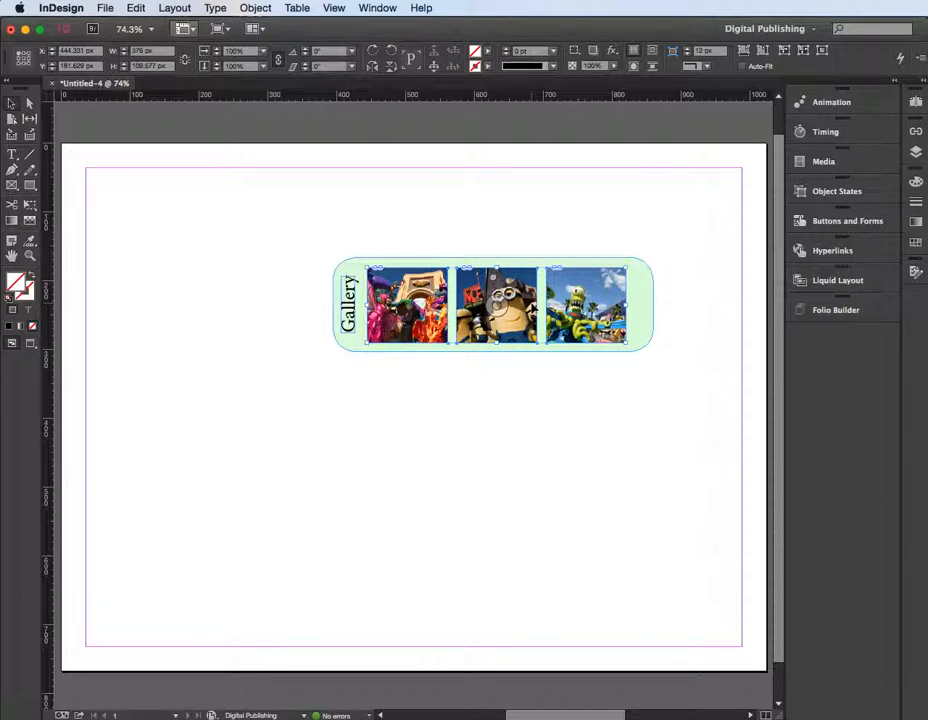
{"action": "key", "text": "Right"}
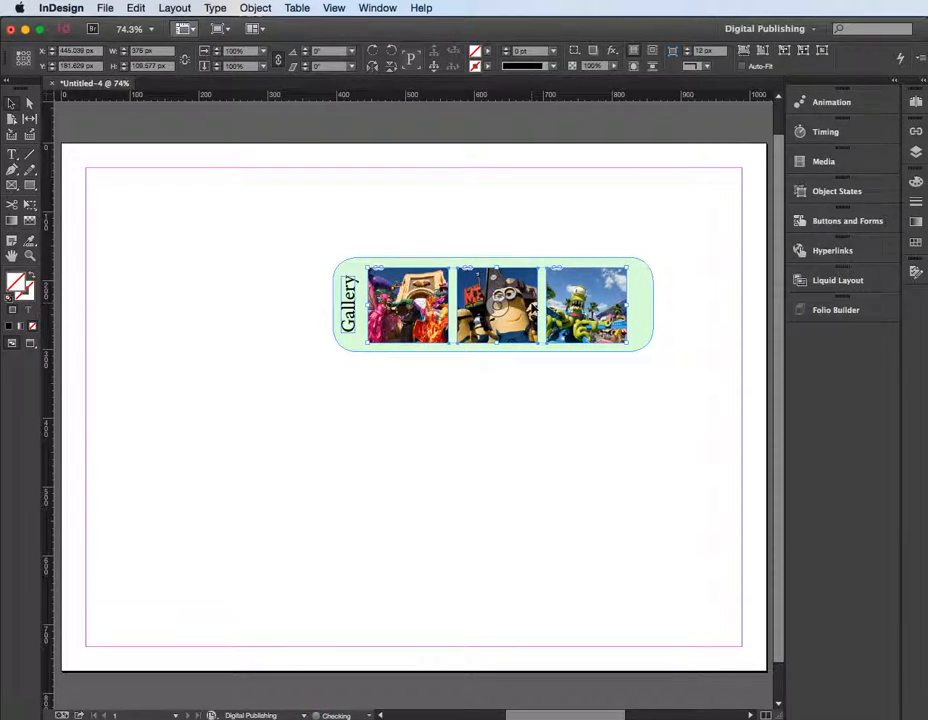
{"action": "key", "text": "Left"}
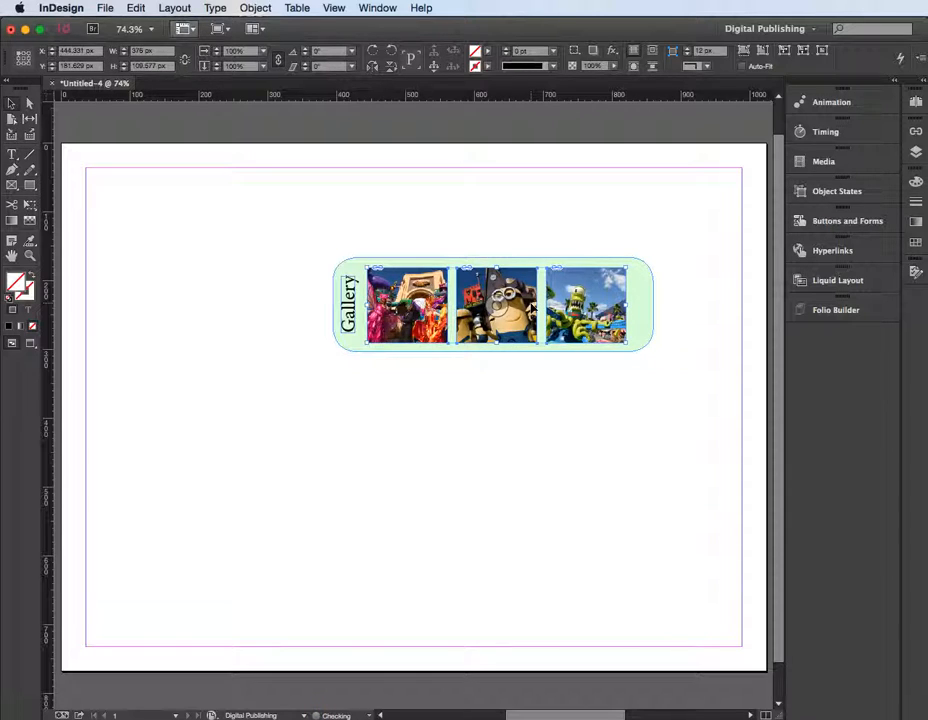
{"action": "left_click", "coordinate": [240, 269]}
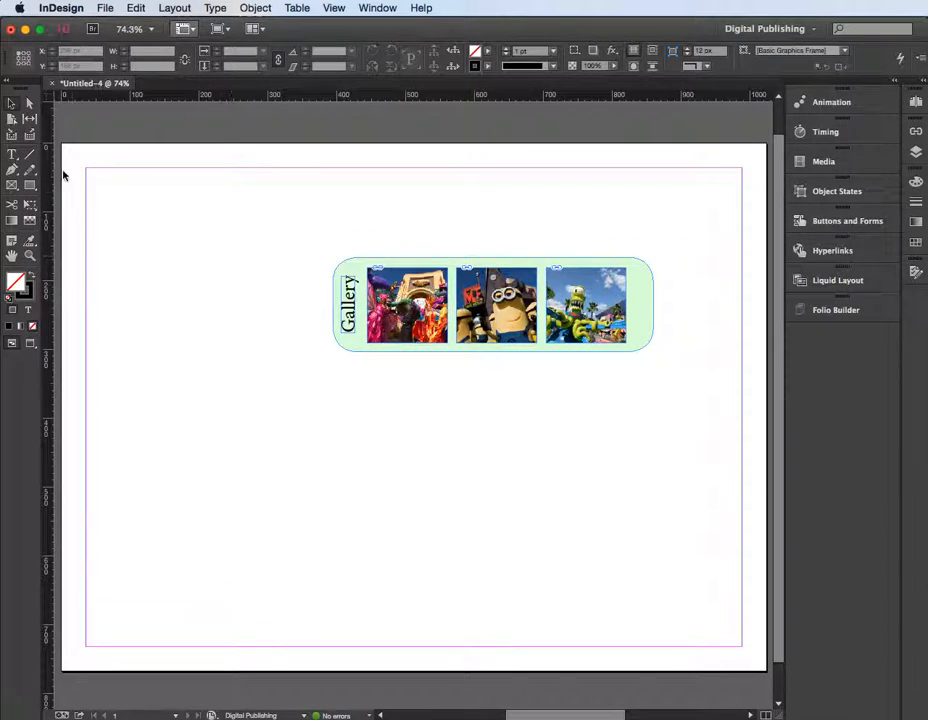
Draw an empty rectangle frame about 446 by 160 px over the gallery panel and move it just above the panel
{"action": "left_click", "coordinate": [13, 187]}
{"action": "left_click_drag", "start_coordinate": [327, 248], "coordinate": [636, 360]}
{"action": "left_click", "coordinate": [14, 101]}
{"action": "left_click_drag", "start_coordinate": [443, 253], "coordinate": [440, 168]}
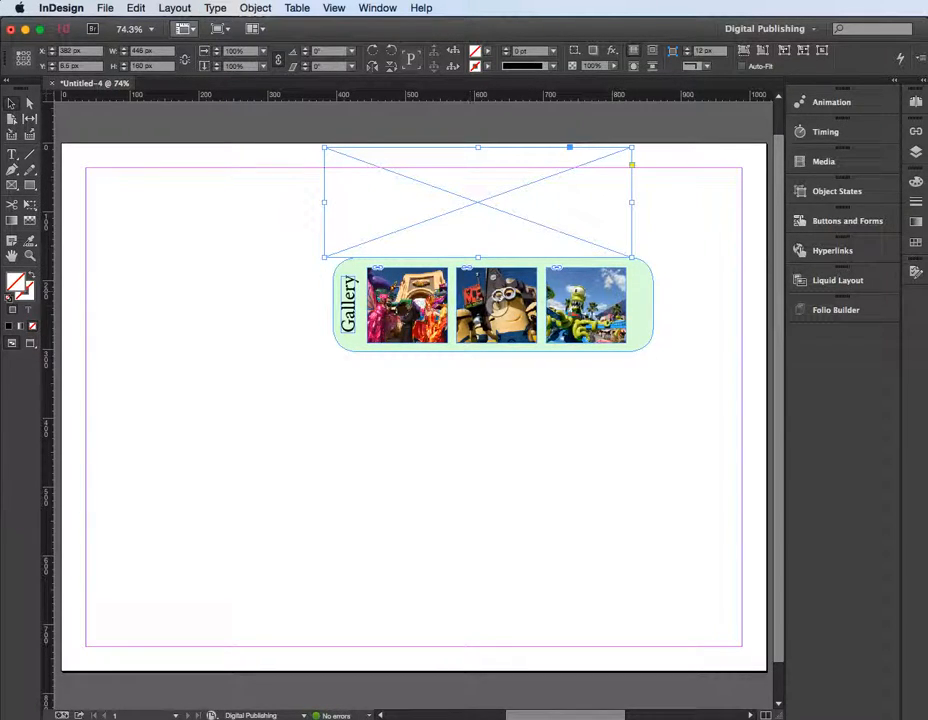
{"action": "left_click_drag", "start_coordinate": [532, 220], "coordinate": [522, 201]}
{"action": "left_click", "coordinate": [680, 282]}
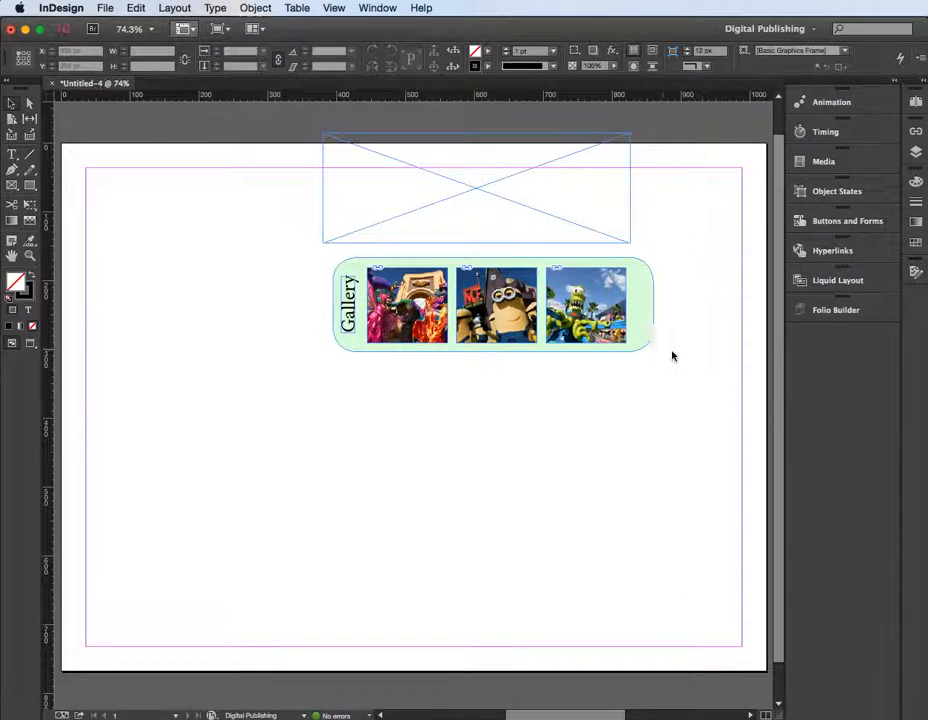
Group the green panel, "Gallery" text and three images, and cut the group from the page
{"action": "left_click_drag", "start_coordinate": [684, 375], "coordinate": [316, 271]}
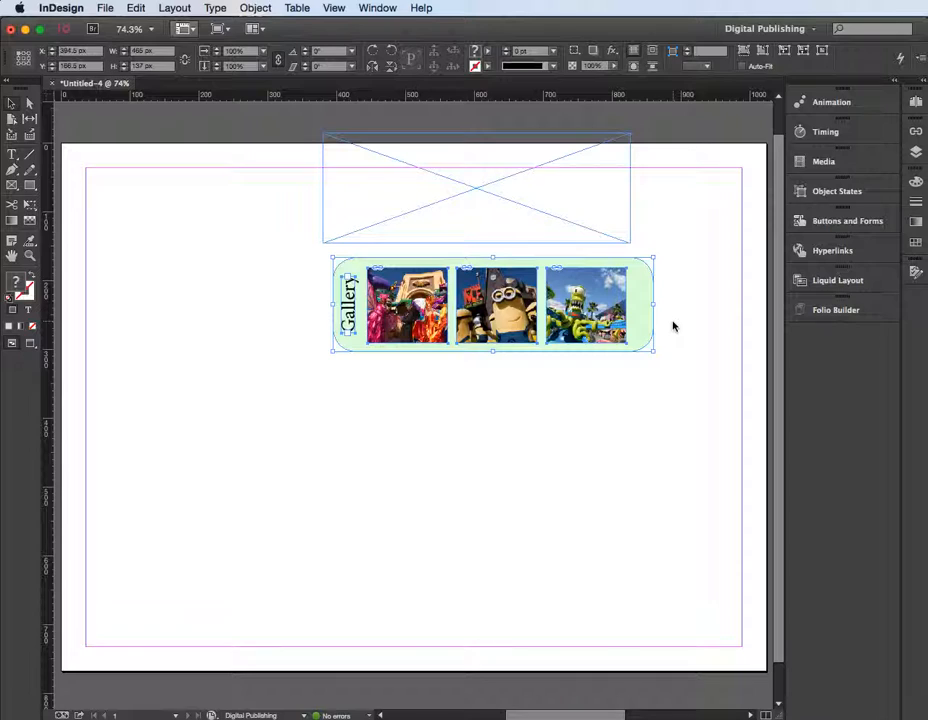
{"action": "key", "text": "super+g"}
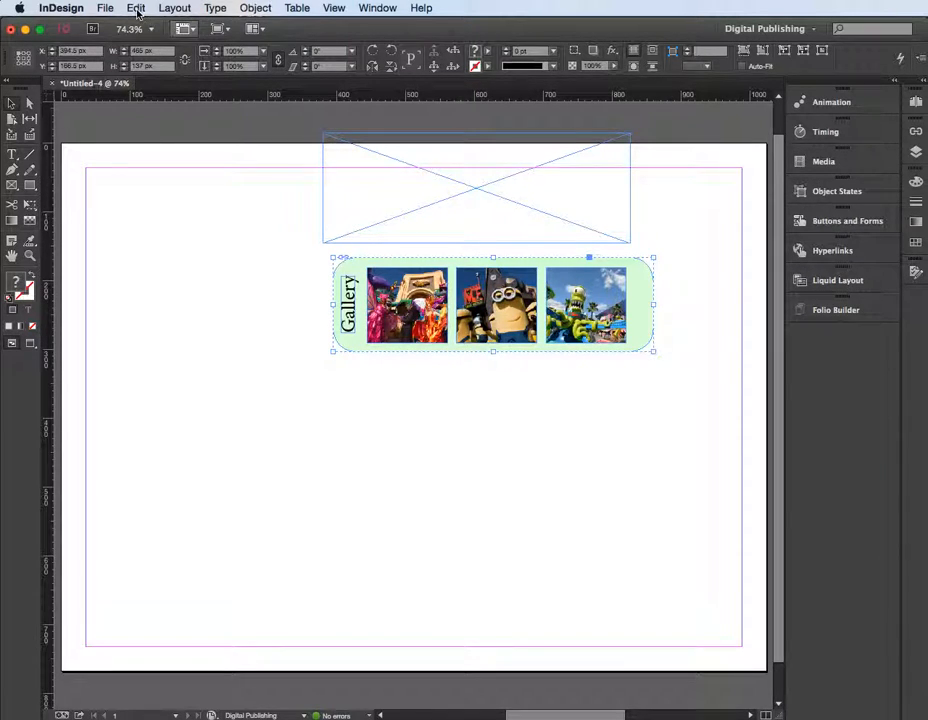
{"action": "left_click", "coordinate": [136, 8]}
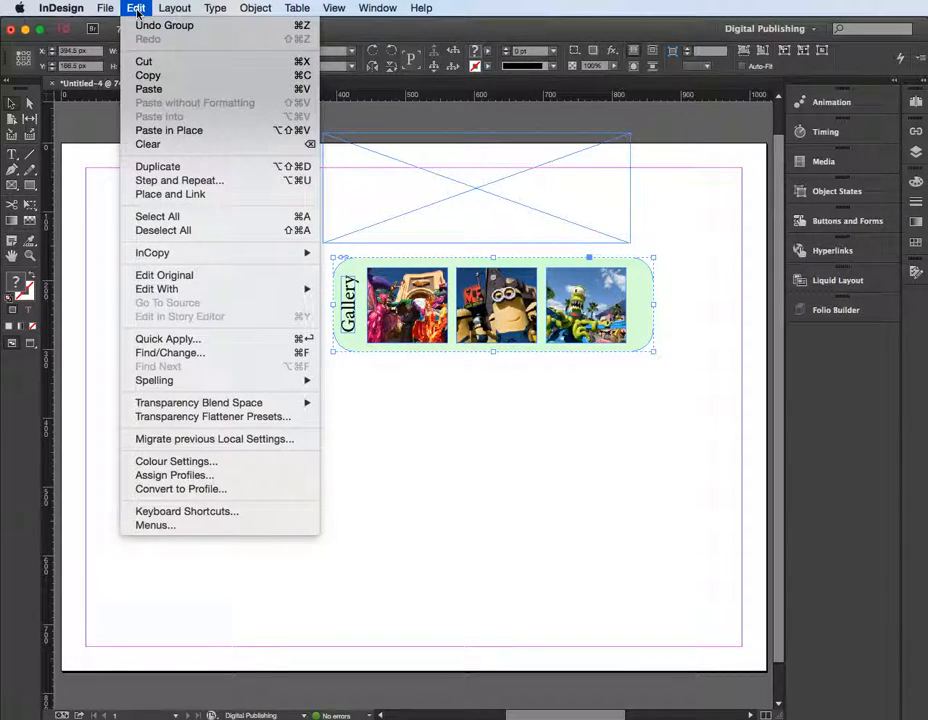
{"action": "left_click", "coordinate": [142, 62]}
Move the empty frame down and right to about X 488, Y 108 px, and paste the cut group into it
{"action": "left_click", "coordinate": [474, 193]}
{"action": "left_click_drag", "start_coordinate": [474, 193], "coordinate": [549, 276]}
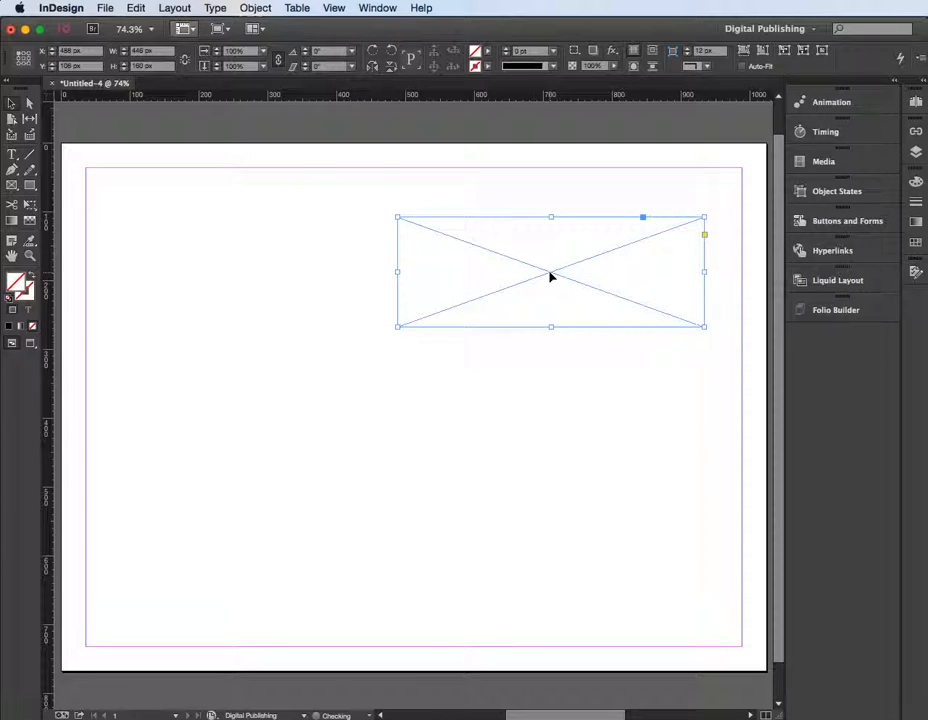
{"action": "left_click", "coordinate": [138, 12]}
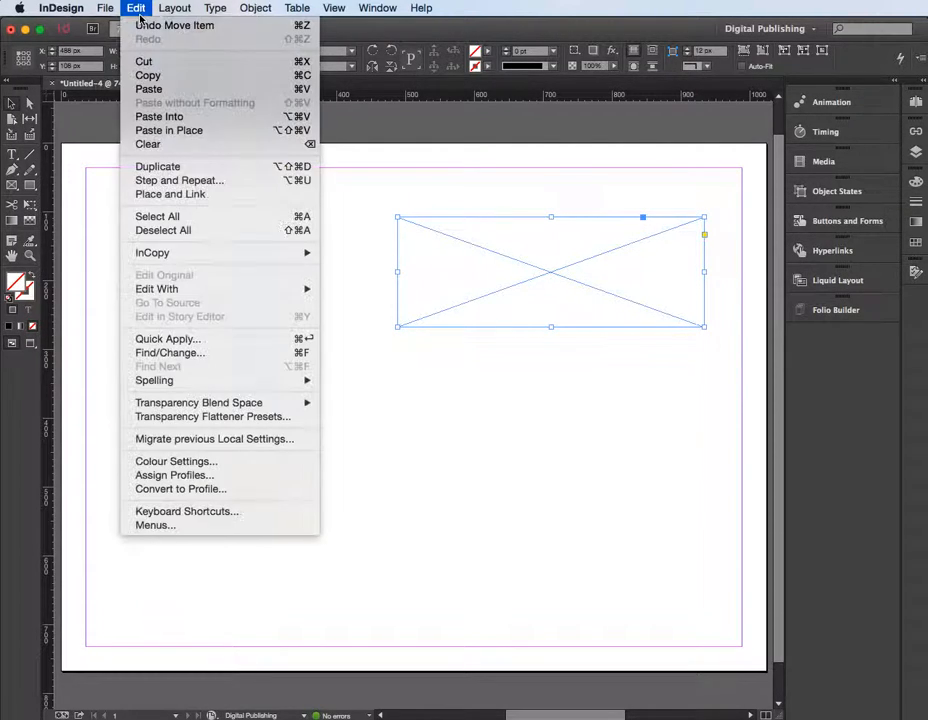
{"action": "left_click", "coordinate": [150, 117]}
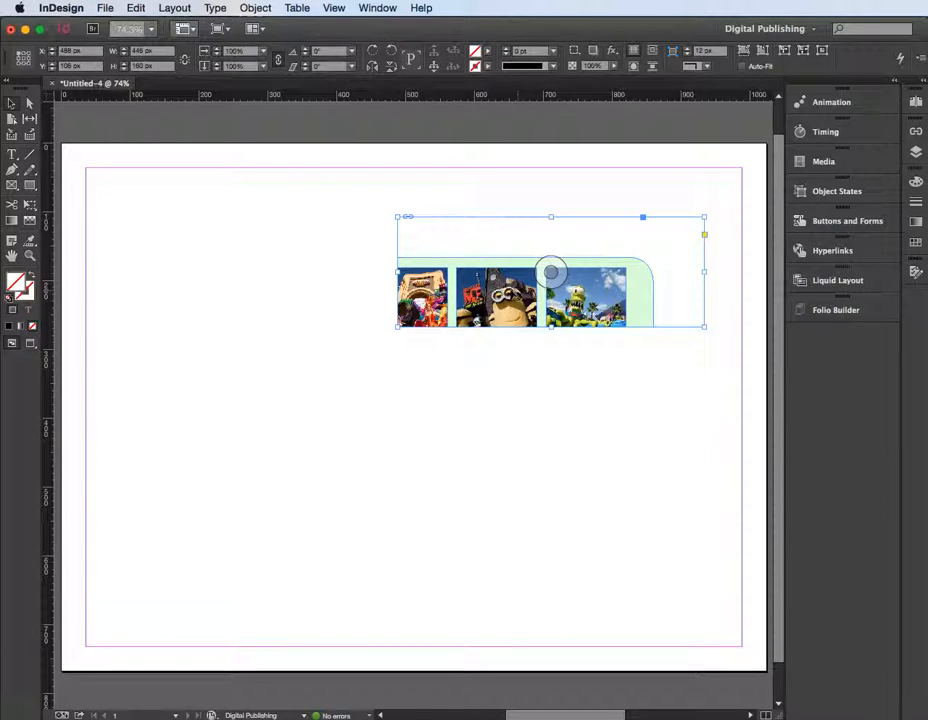
Reposition the group to start at its frame's left end, and move the frame flush against the page's right edge
{"action": "left_click_drag", "start_coordinate": [551, 272], "coordinate": [617, 251]}
{"action": "left_click", "coordinate": [579, 374]}
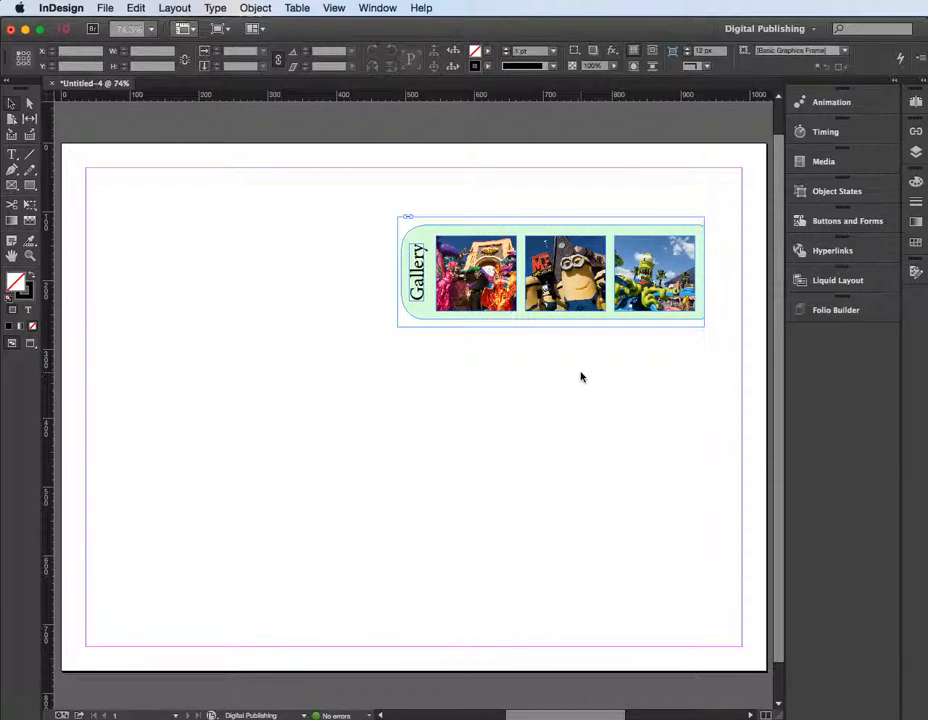
{"action": "key", "text": "super+minus"}
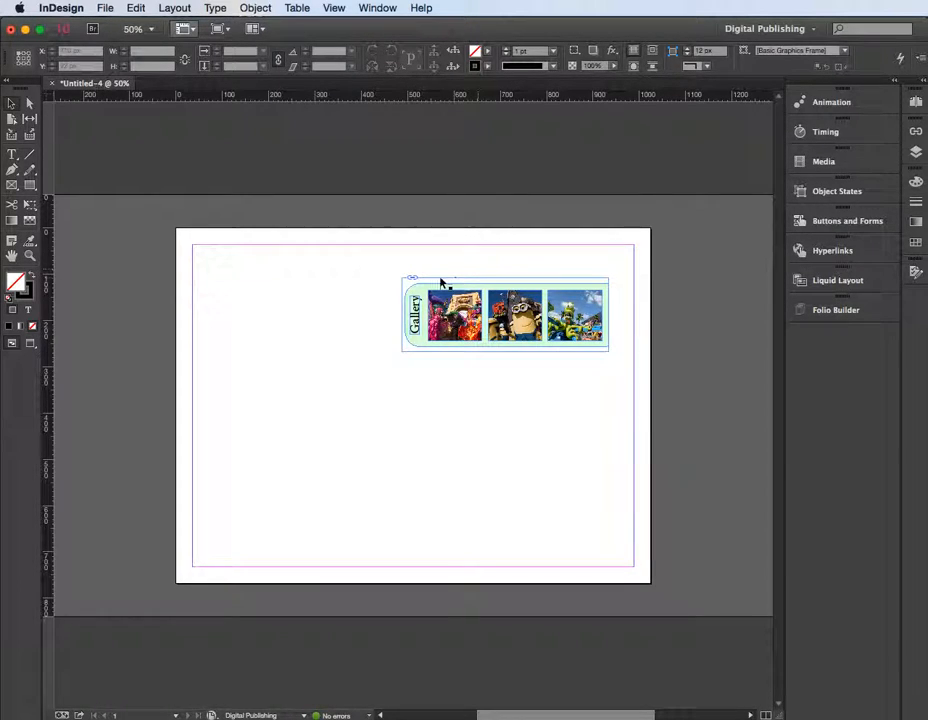
{"action": "left_click_drag", "start_coordinate": [430, 283], "coordinate": [473, 270]}
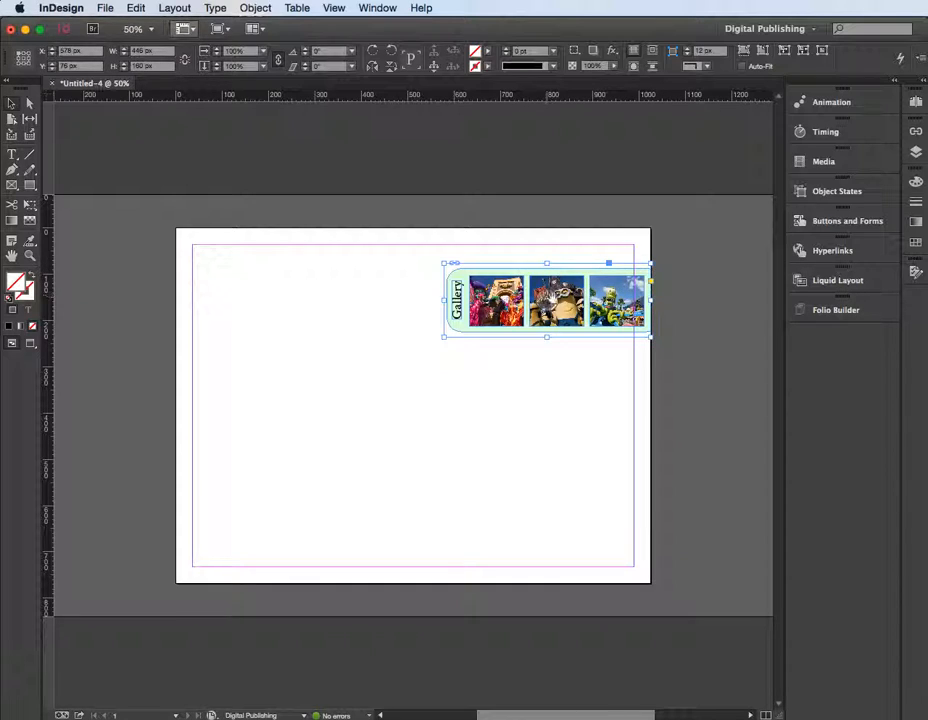
Shift the group right inside its frame to about X 404 px so only the "Gallery" tab shows at the page edge
{"action": "double_click", "coordinate": [549, 300]}
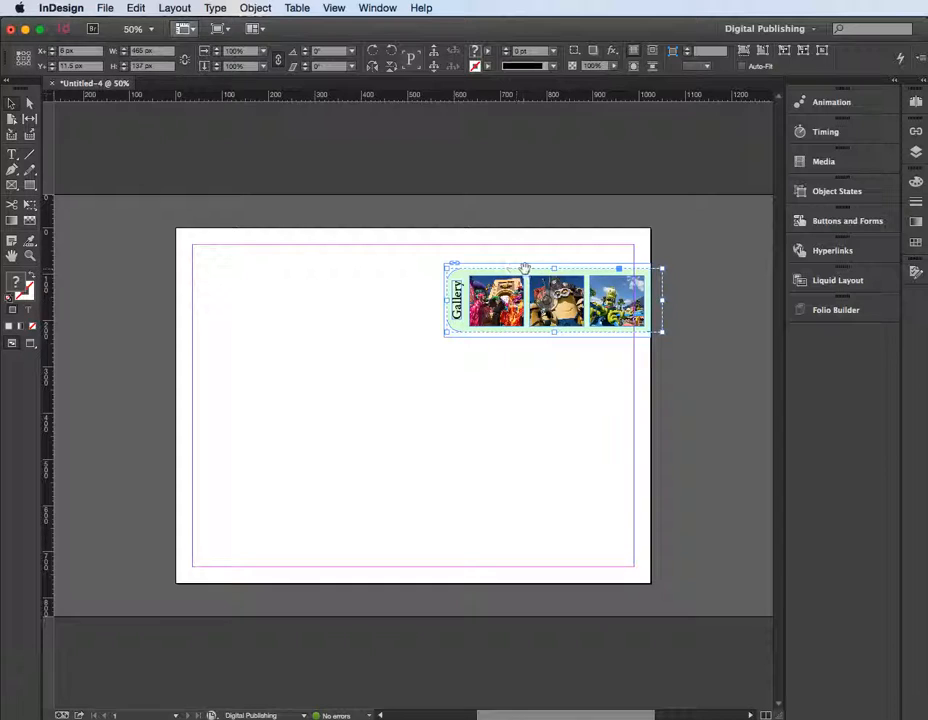
{"action": "left_click_drag", "start_coordinate": [565, 305], "coordinate": [675, 310]}
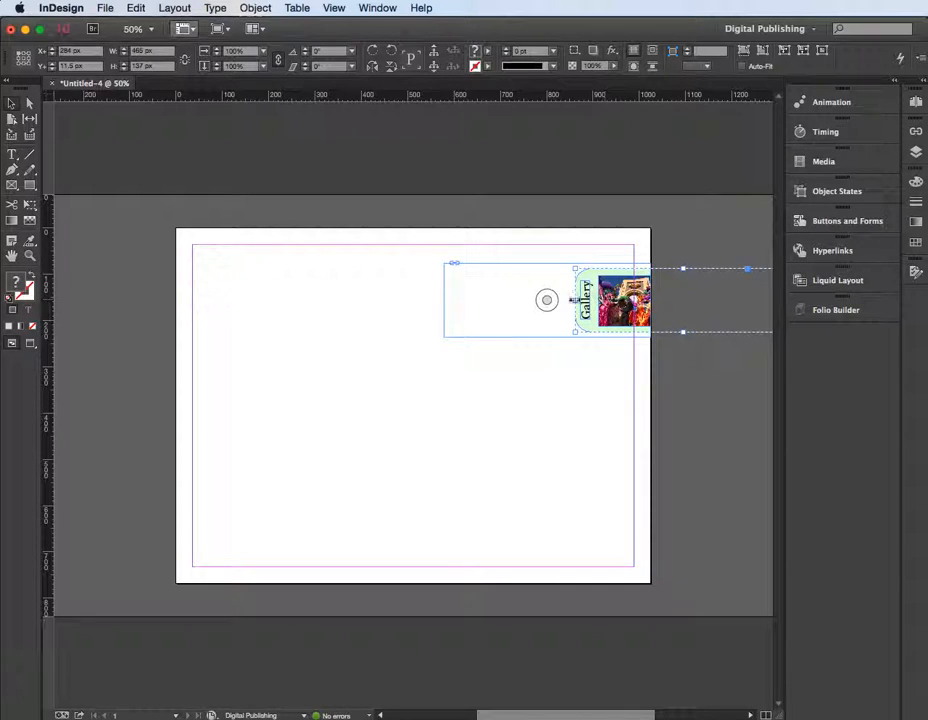
{"action": "left_click_drag", "start_coordinate": [546, 300], "coordinate": [598, 305]}
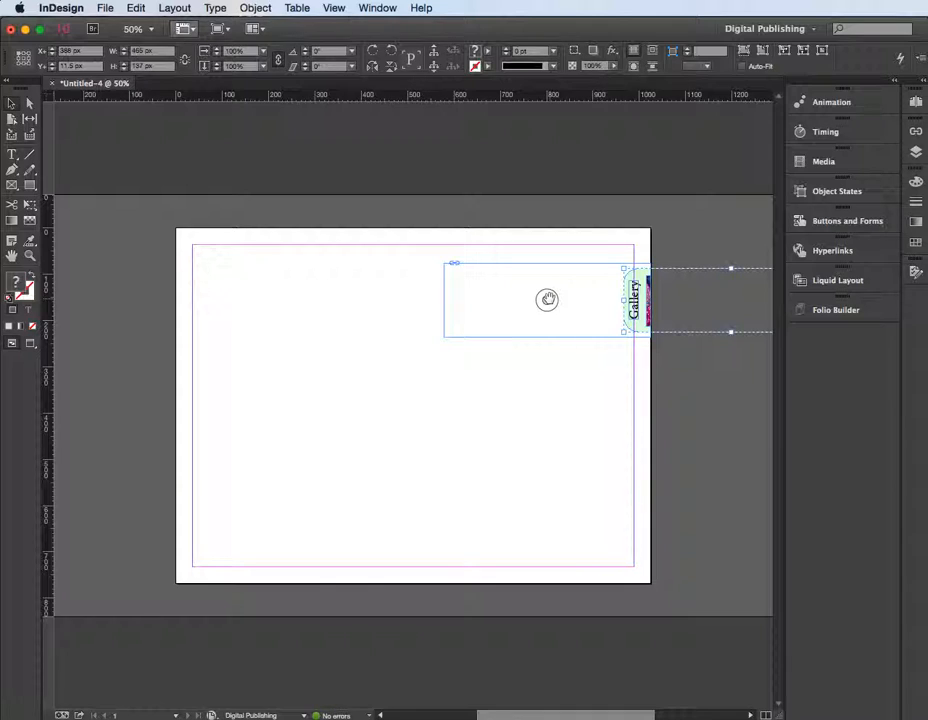
{"action": "key", "text": "Right"}
{"action": "key", "text": "Right"}
{"action": "key", "text": "Right"}
{"action": "key", "text": "Right"}
{"action": "key", "text": "Right"}
{"action": "key", "text": "Right"}
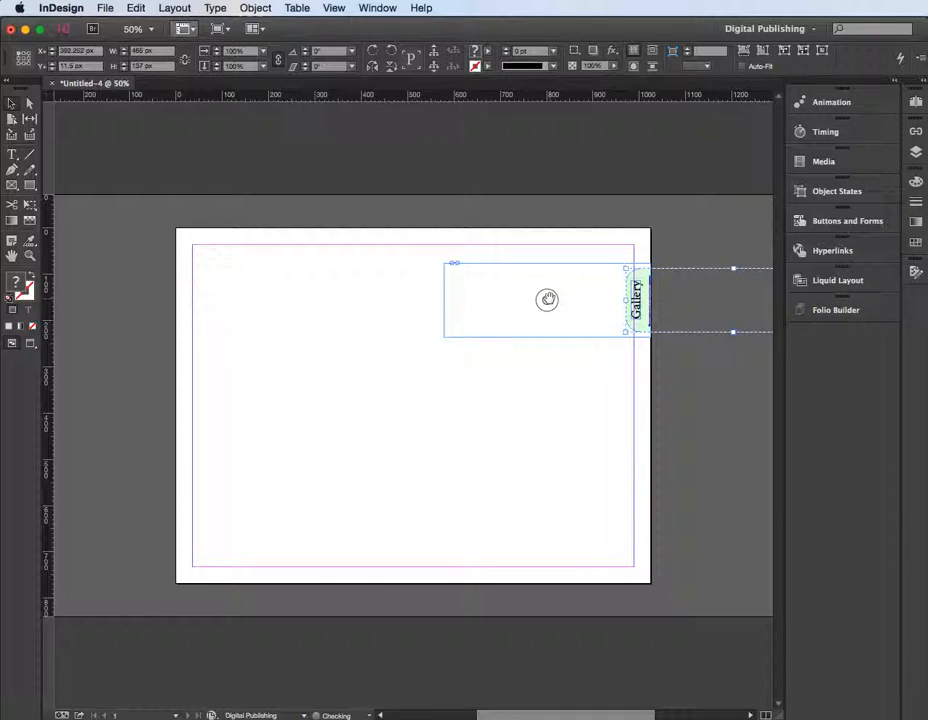
{"action": "key", "text": "Right"}
{"action": "key", "text": "Right"}
{"action": "key", "text": "Right"}
{"action": "key", "text": "Right"}
{"action": "key", "text": "Right"}
{"action": "key", "text": "Right"}
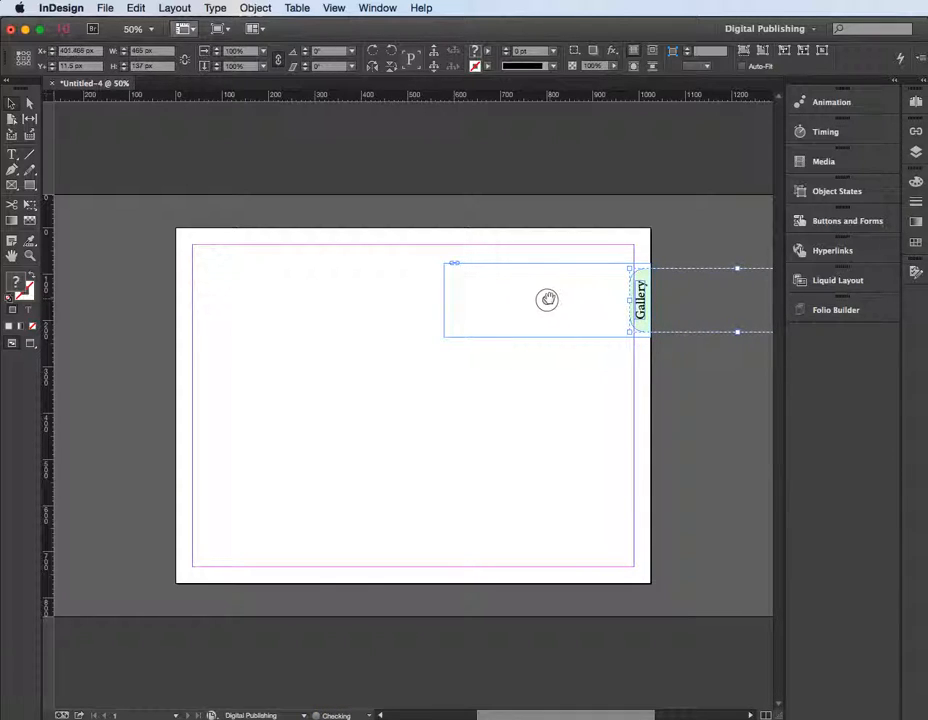
{"action": "key", "text": "Right"}
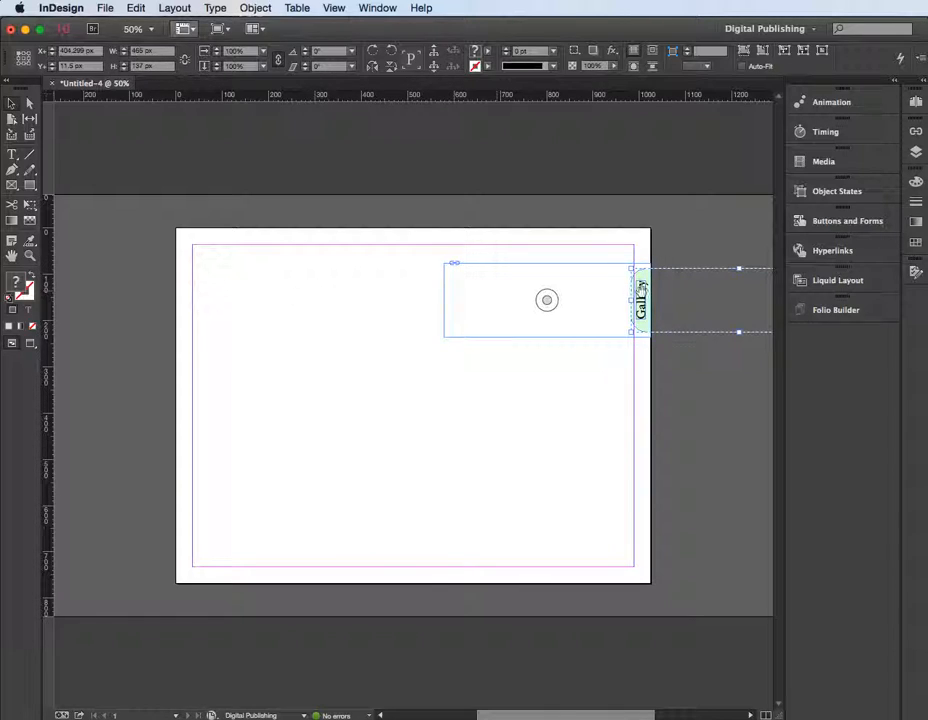
{"action": "left_click", "coordinate": [441, 300]}
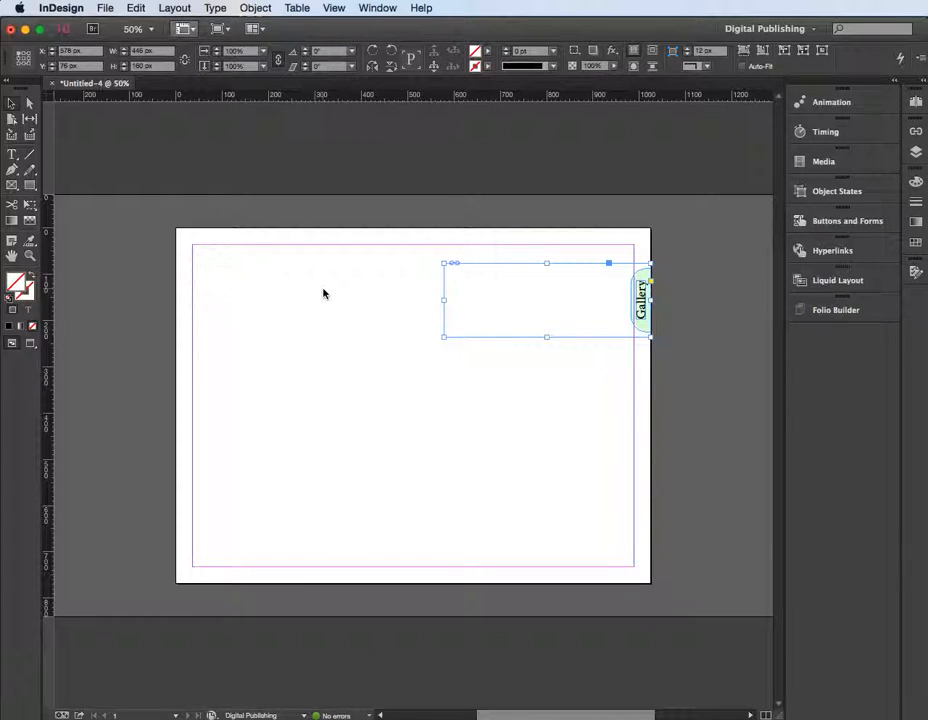
{"action": "left_click", "coordinate": [521, 387]}
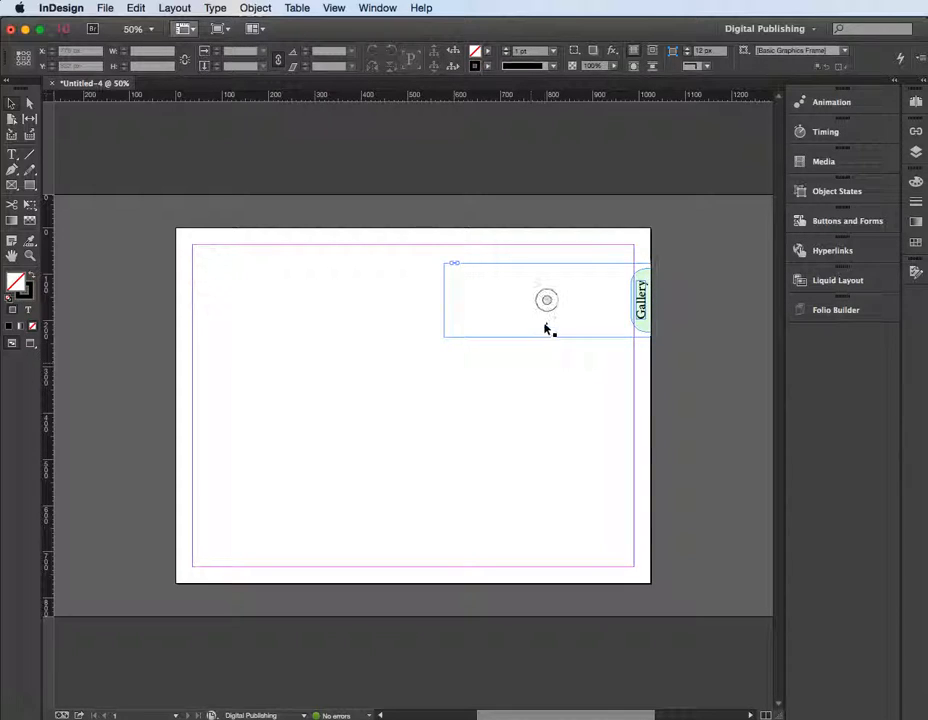
Make the Gallery frame a scrollable frame overlay with Horizontal scroll direction and Use Document Position as its initial content position
{"action": "left_click", "coordinate": [516, 273]}
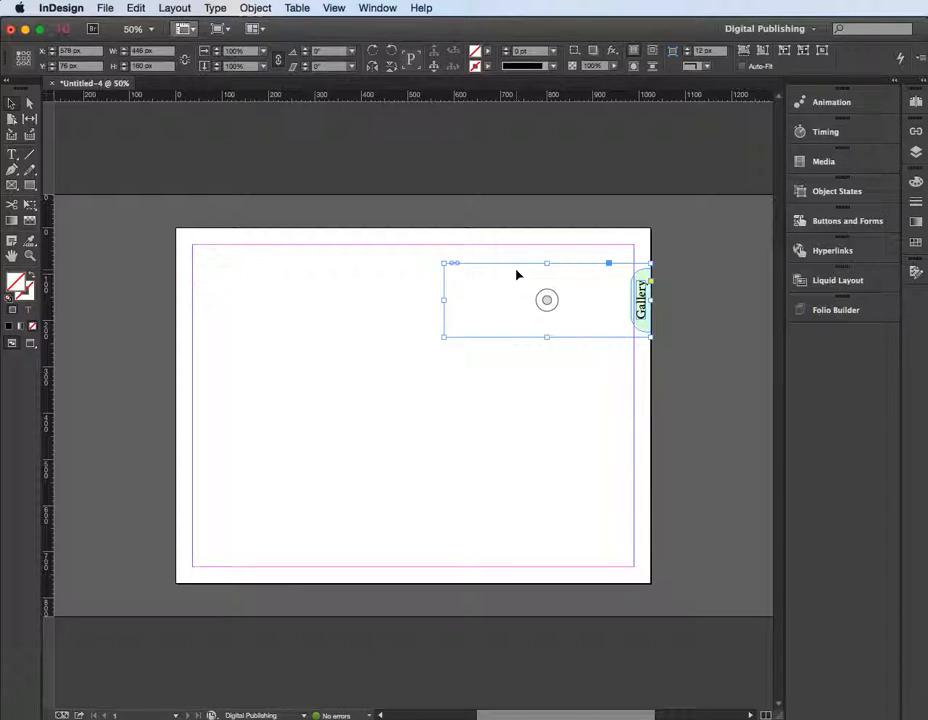
{"action": "left_click", "coordinate": [387, 9]}
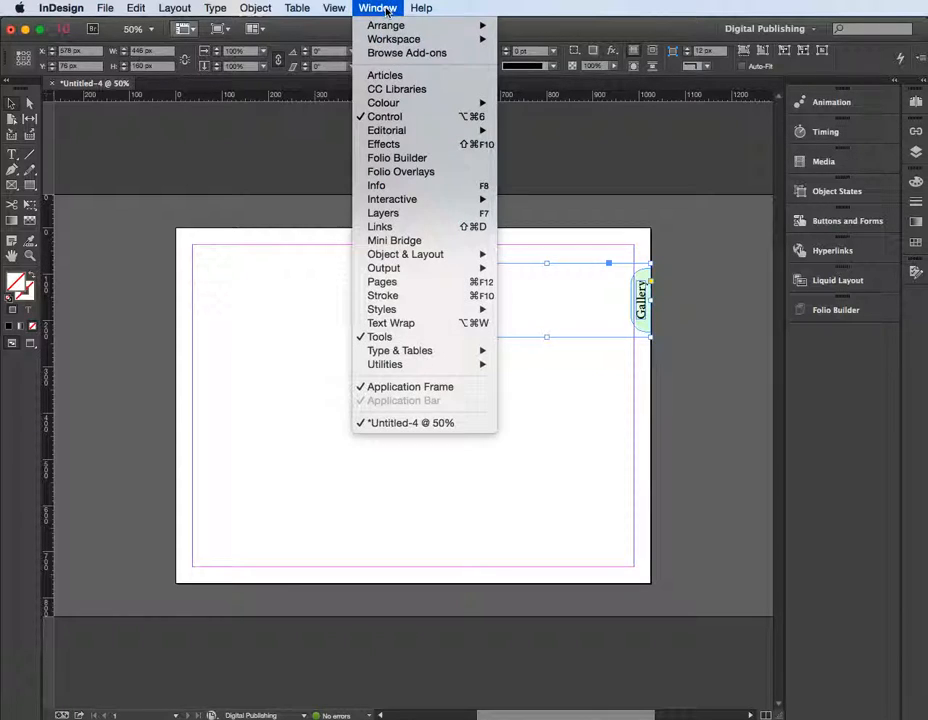
{"action": "left_click", "coordinate": [400, 172]}
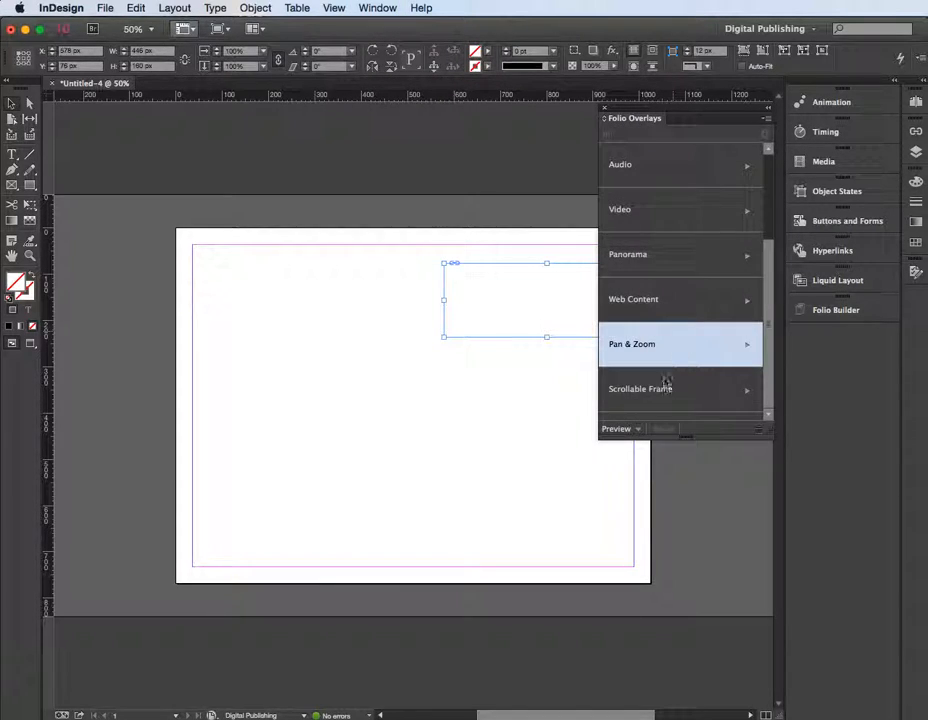
{"action": "left_click", "coordinate": [660, 400]}
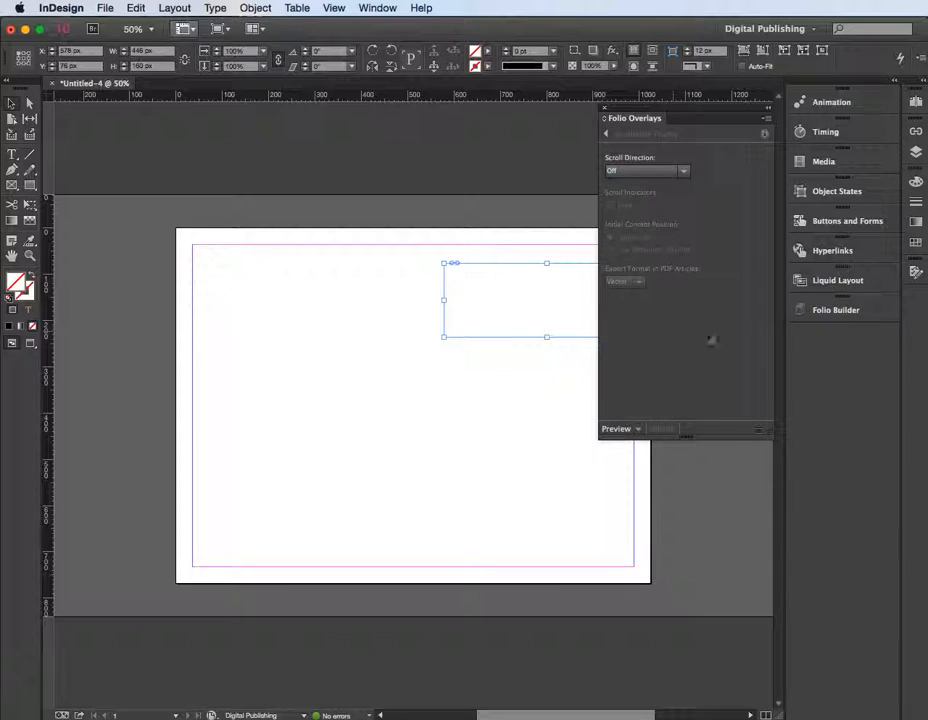
{"action": "left_click", "coordinate": [683, 171]}
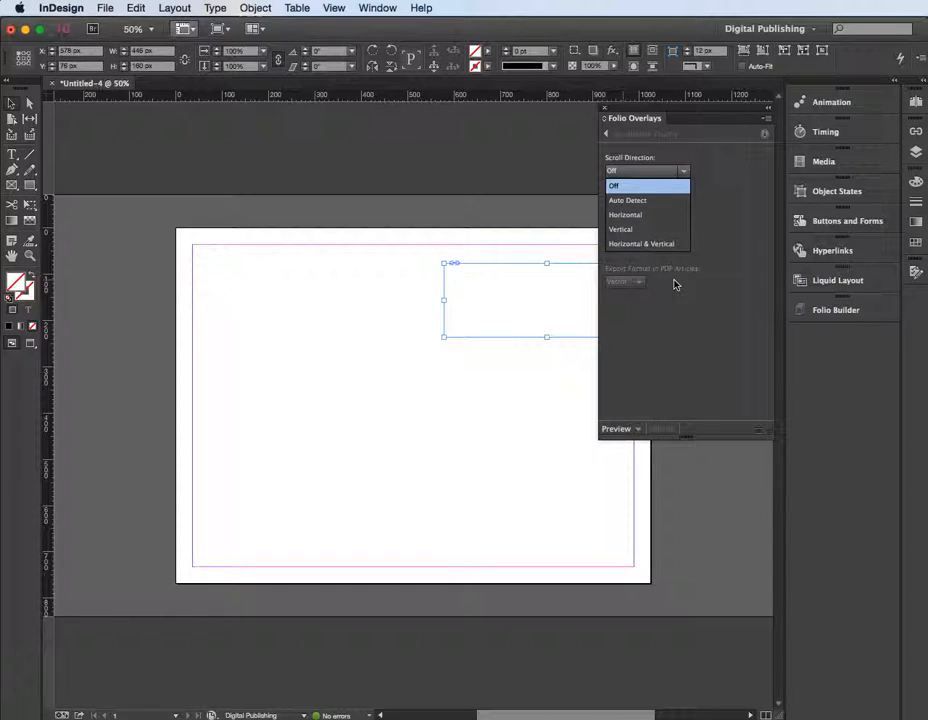
{"action": "left_click", "coordinate": [629, 216]}
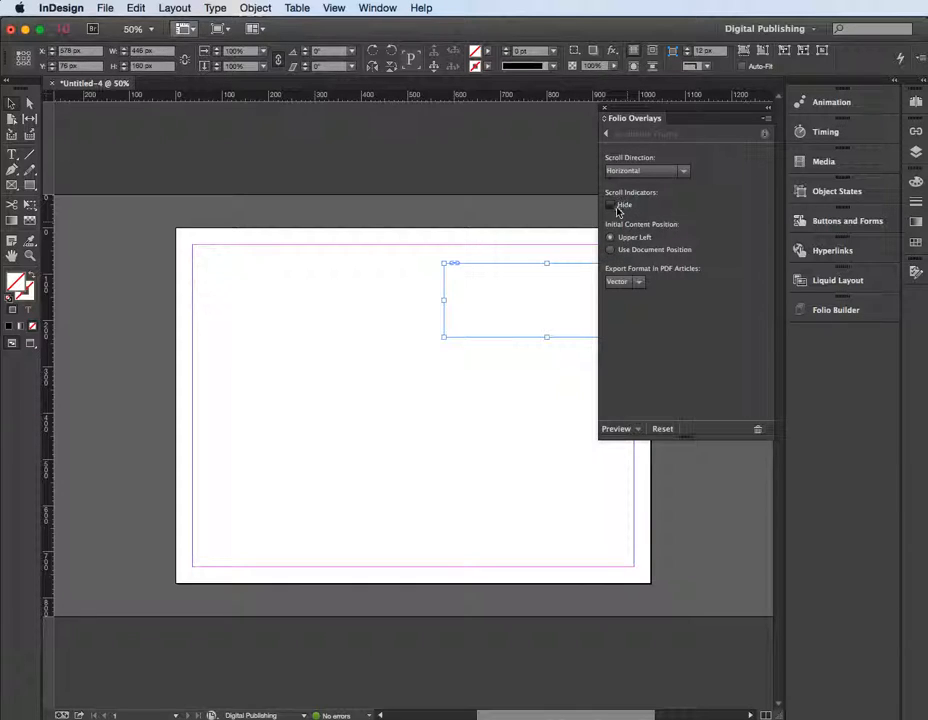
{"action": "left_click", "coordinate": [610, 250]}
{"action": "left_click", "coordinate": [605, 110]}
Try to preview the folio, declining the Adobe AIR update and closing the Adobe Content Viewer window
{"action": "left_click", "coordinate": [104, 9]}
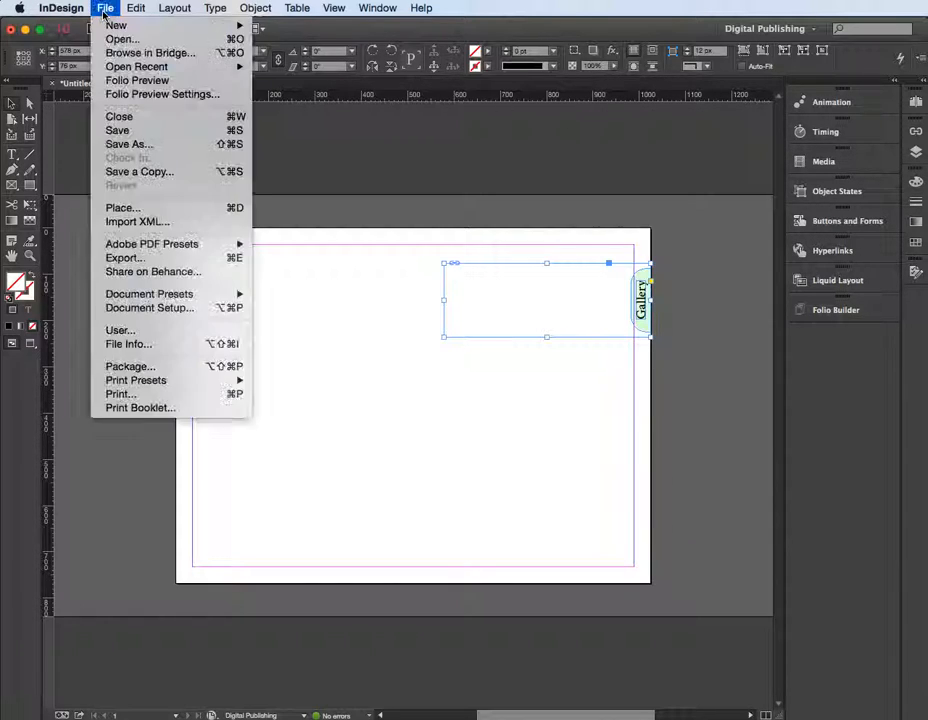
{"action": "left_click", "coordinate": [114, 88]}
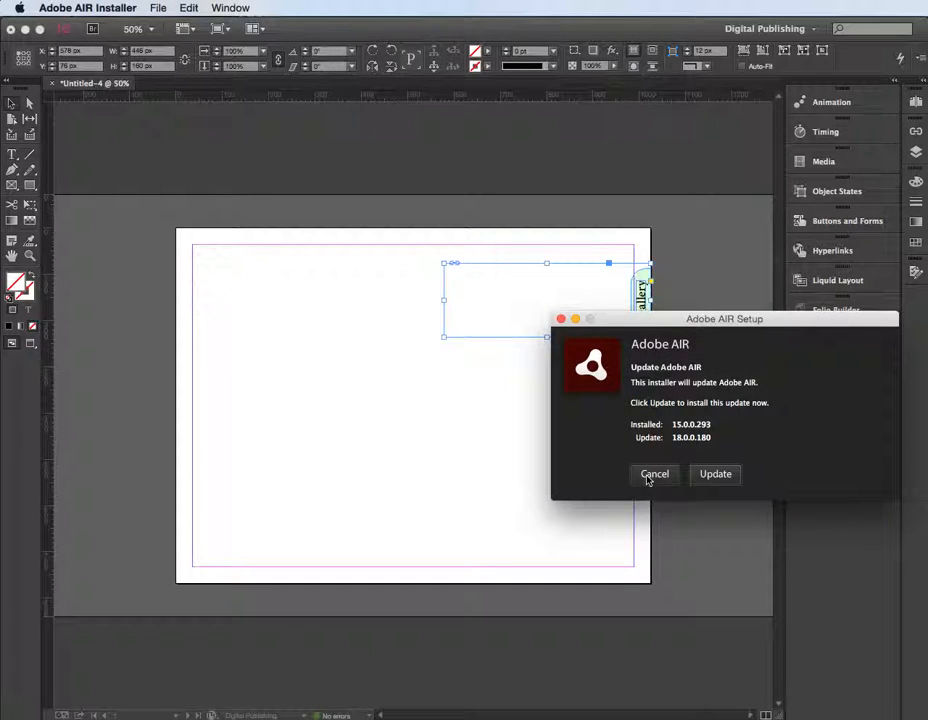
{"action": "left_click", "coordinate": [655, 475]}
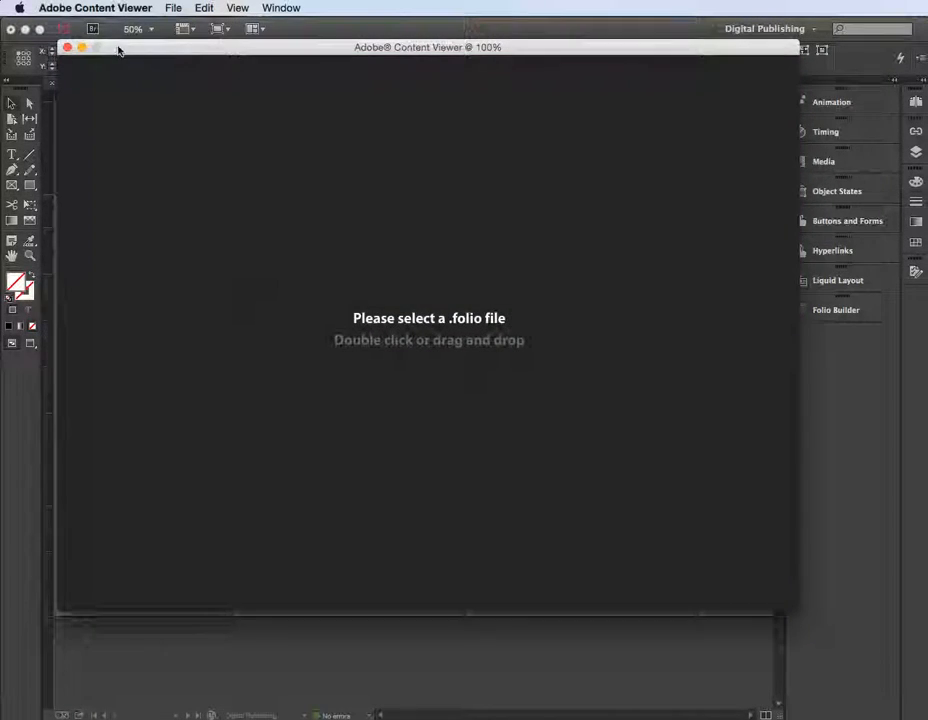
{"action": "left_click", "coordinate": [66, 48]}
Preview the folio in Adobe Content Viewer and test sliding the Gallery tab out across the page and back to the edge
{"action": "left_click", "coordinate": [105, 7]}
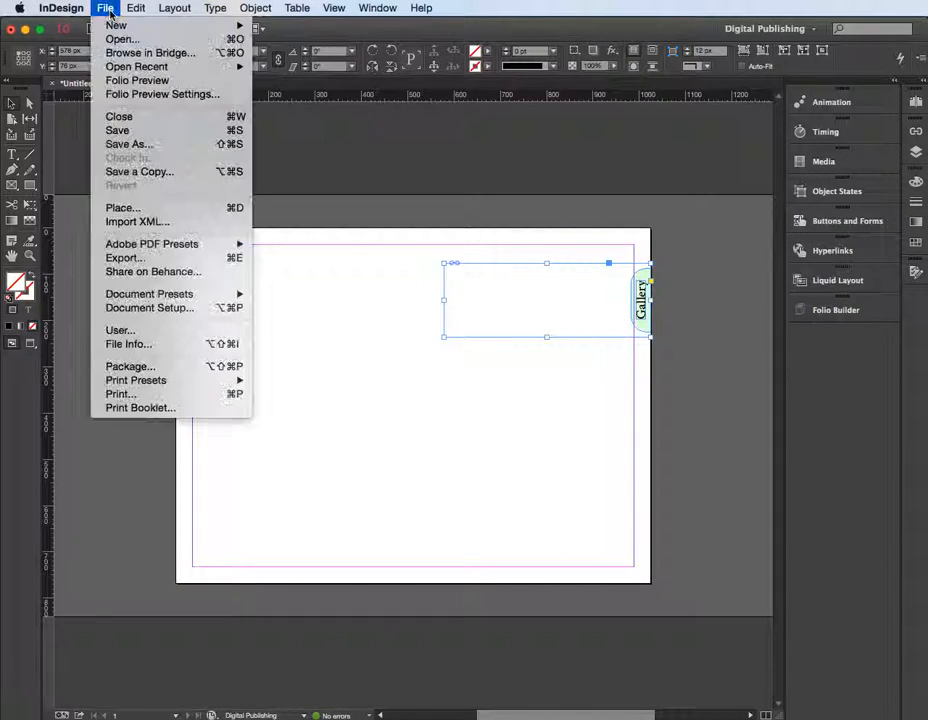
{"action": "left_click", "coordinate": [128, 80]}
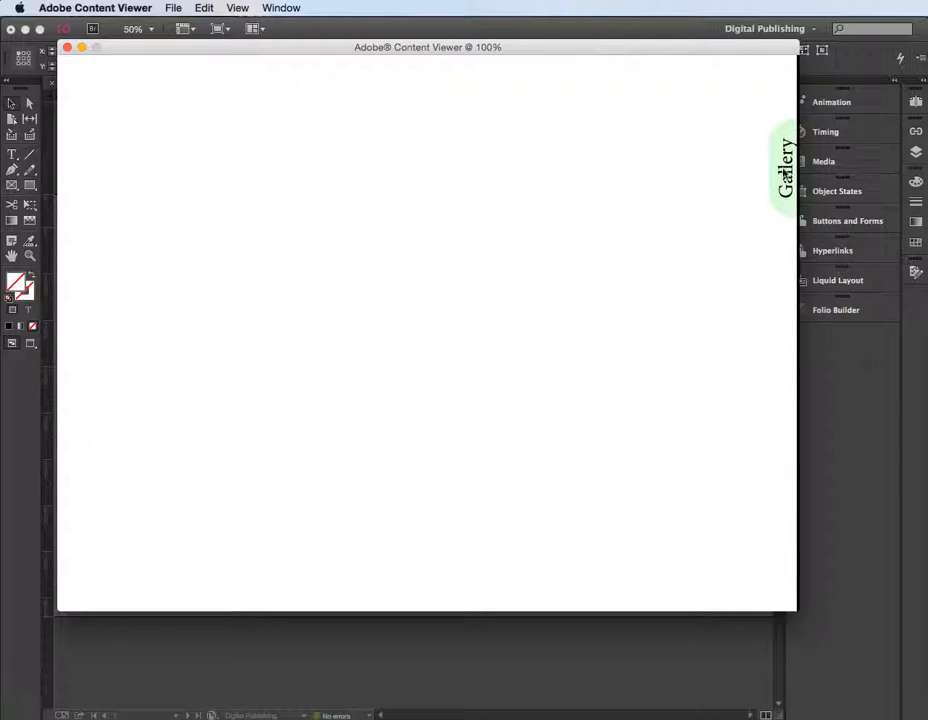
{"action": "left_click_drag", "start_coordinate": [779, 172], "coordinate": [405, 181]}
{"action": "left_click_drag", "start_coordinate": [488, 172], "coordinate": [800, 186]}
{"action": "left_click_drag", "start_coordinate": [787, 184], "coordinate": [822, 190]}
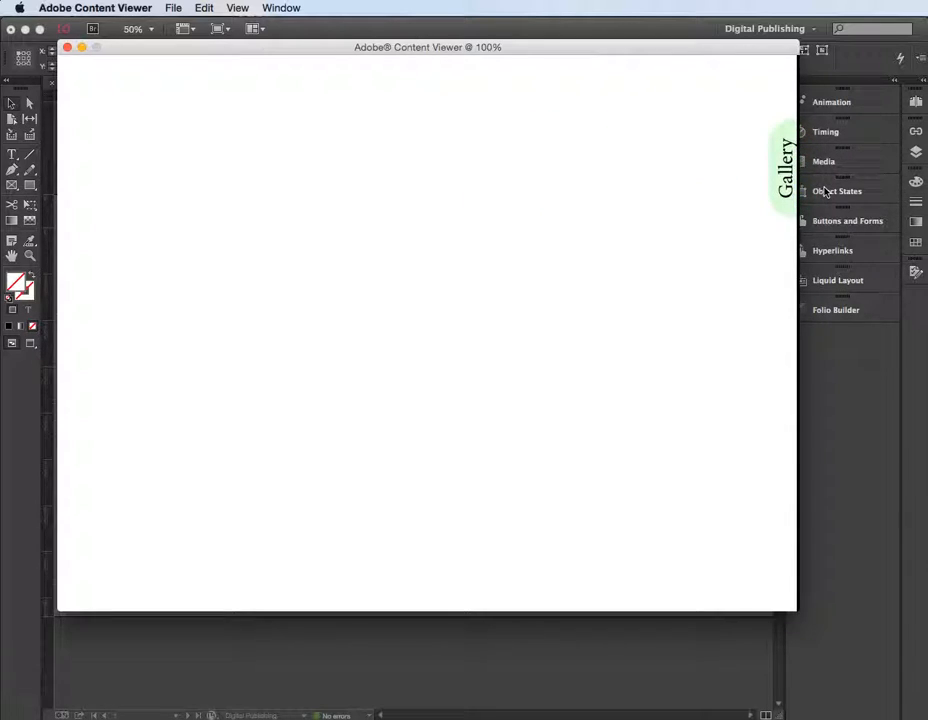